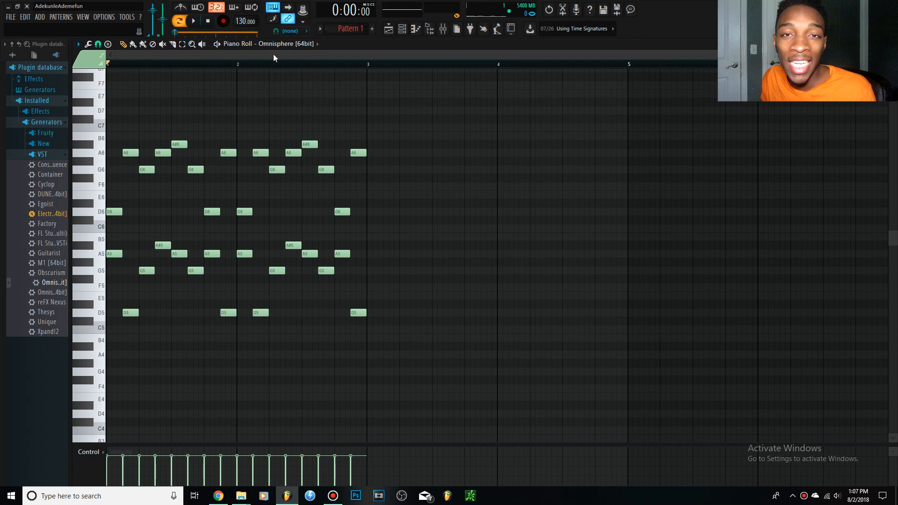
Replace the Hat channel's sampler with a new instance of the reFX Nexus plugin.
click(407, 30)
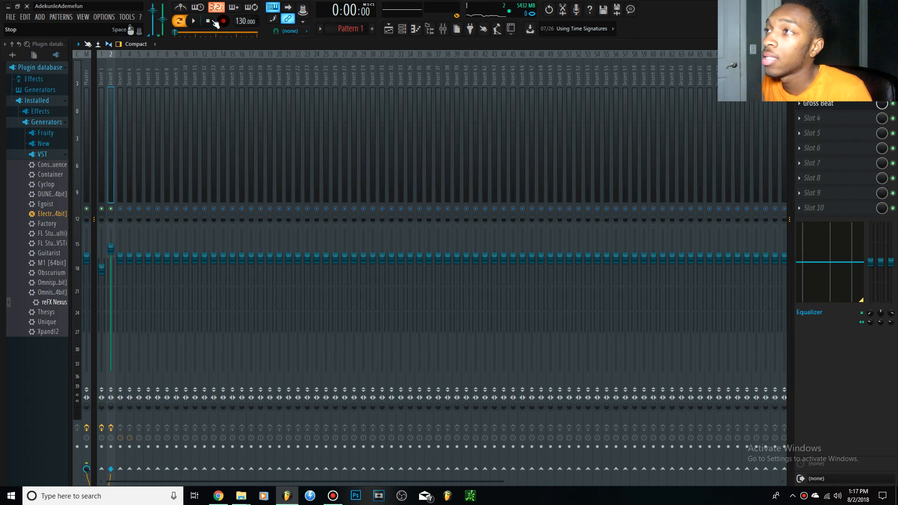
click(403, 29)
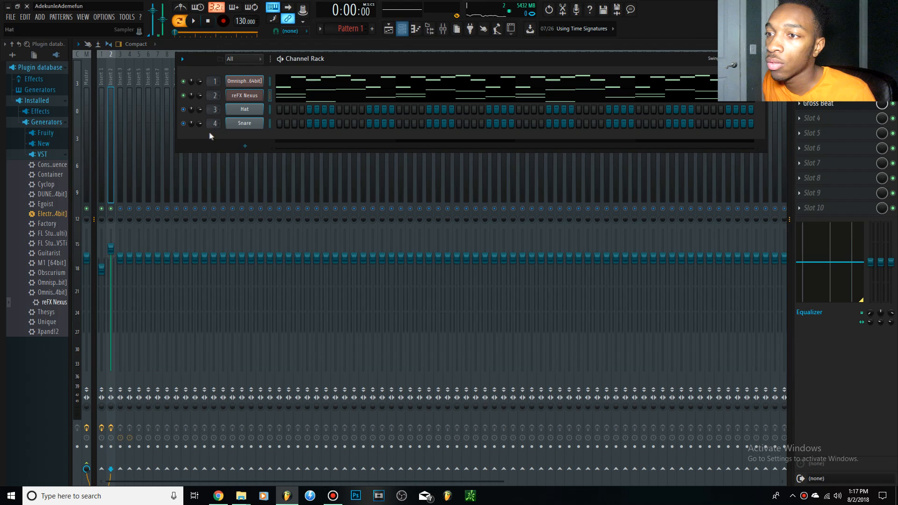
drag(56, 302, 245, 110)
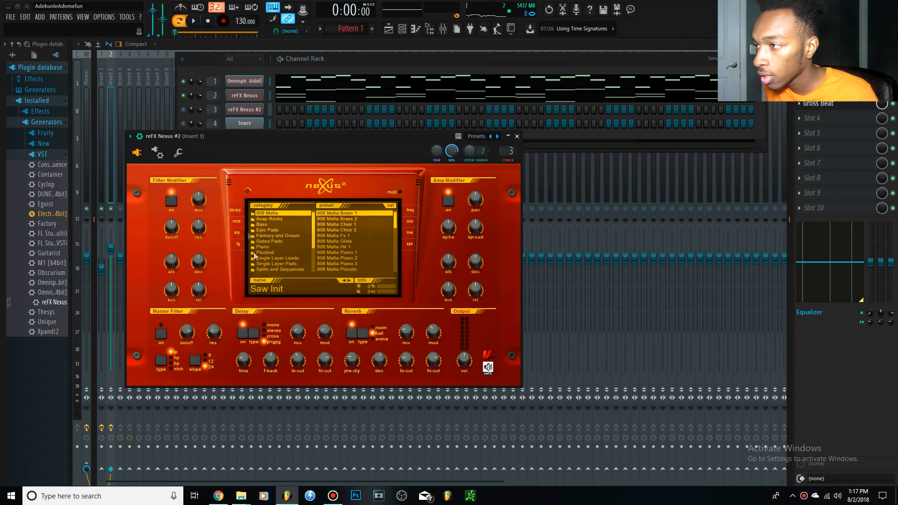
Load the Just Horrible preset from the Textures and FX category in reFX Nexus #2.
drag(313, 228, 315, 271)
click(281, 241)
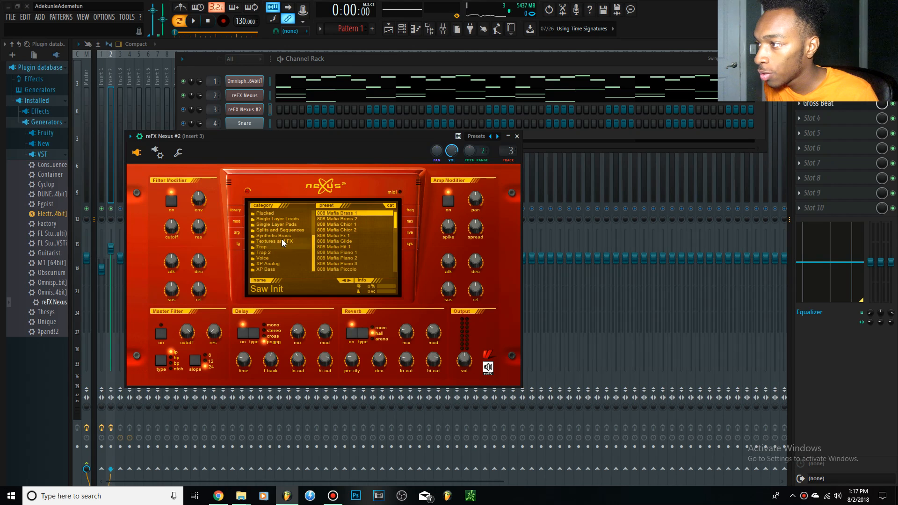
click(337, 257)
Place a note on step 1 of the reFX Nexus #2 channel and play the pattern to check it.
click(267, 118)
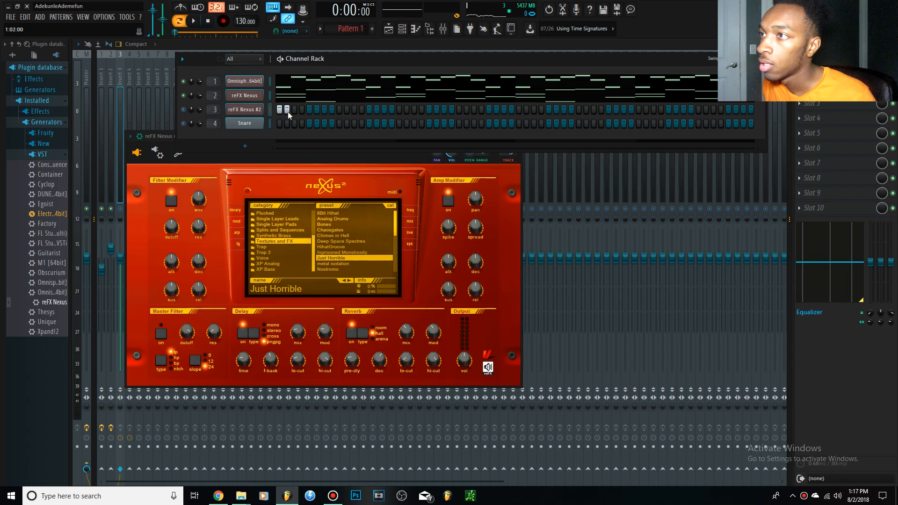
key(space)
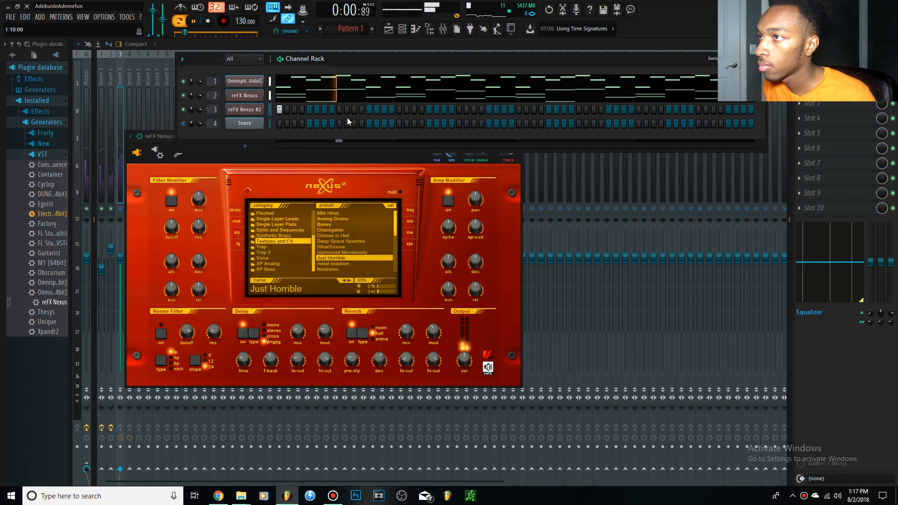
key(space)
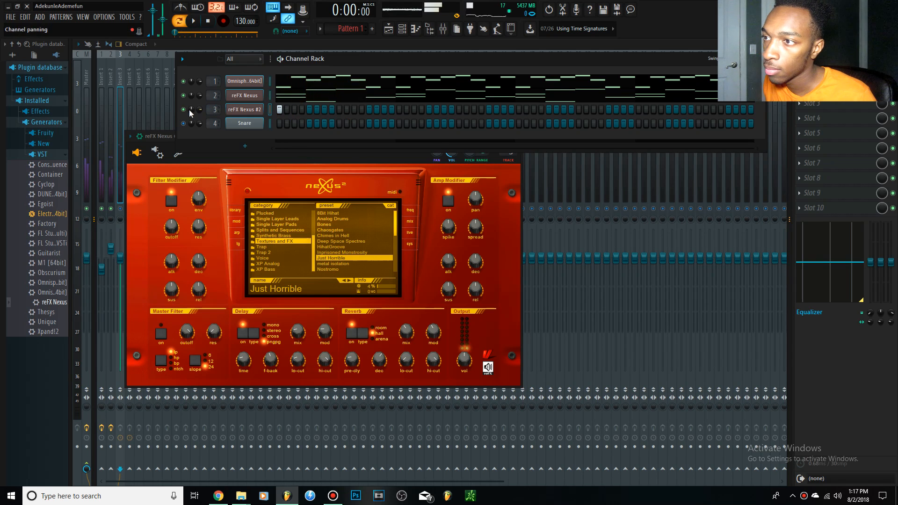
Lower the volume fader of mixer Insert 3 while listening to the pattern.
click(121, 213)
key(space)
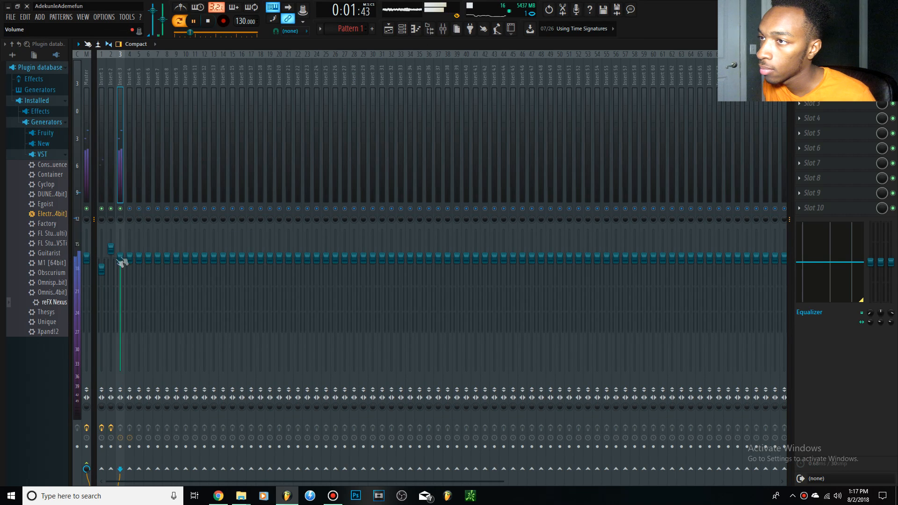
drag(120, 257, 120, 283)
key(F6)
key(space)
key(space)
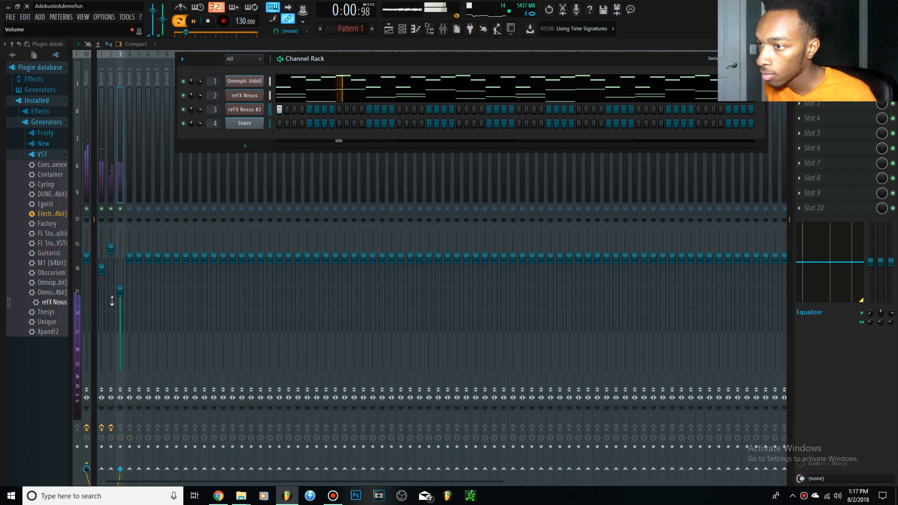
drag(122, 290, 123, 300)
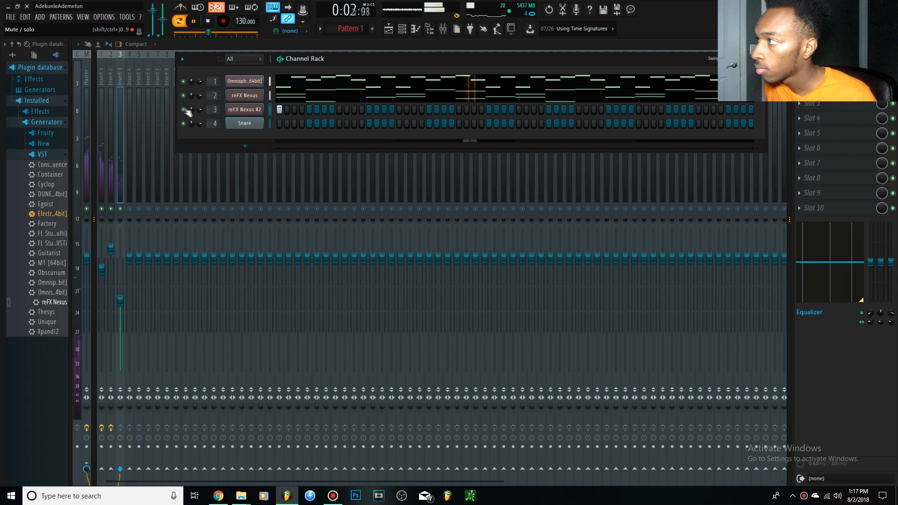
Add notes on steps 25 and 57 of the reFX Nexus #2 channel during playback.
key(space)
key(space)
click(459, 109)
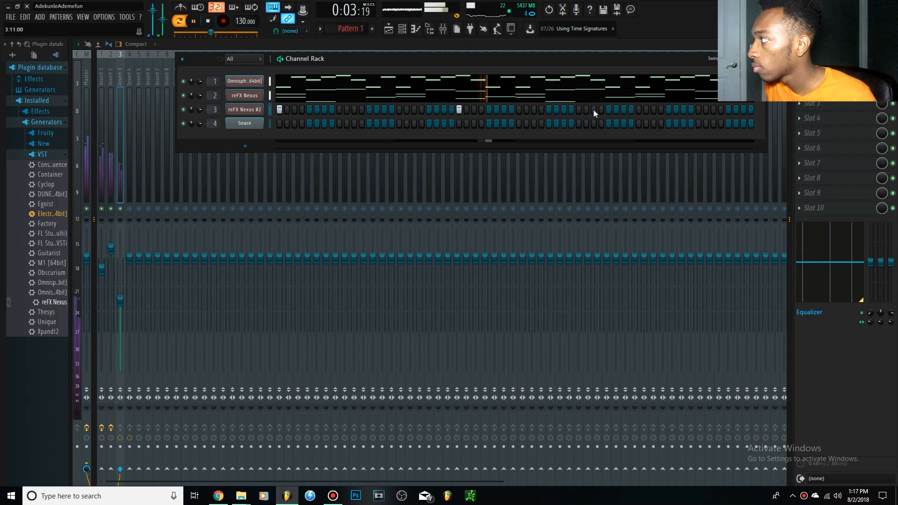
click(698, 108)
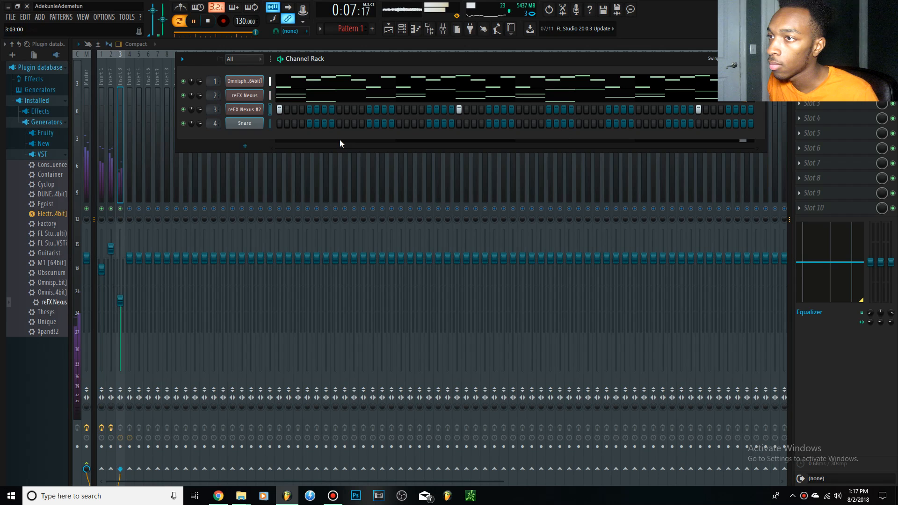
Raise the Insert 3 volume fader slightly while the pattern plays, and reopen the reFX Nexus #2 plugin window.
drag(127, 302, 127, 294)
click(208, 22)
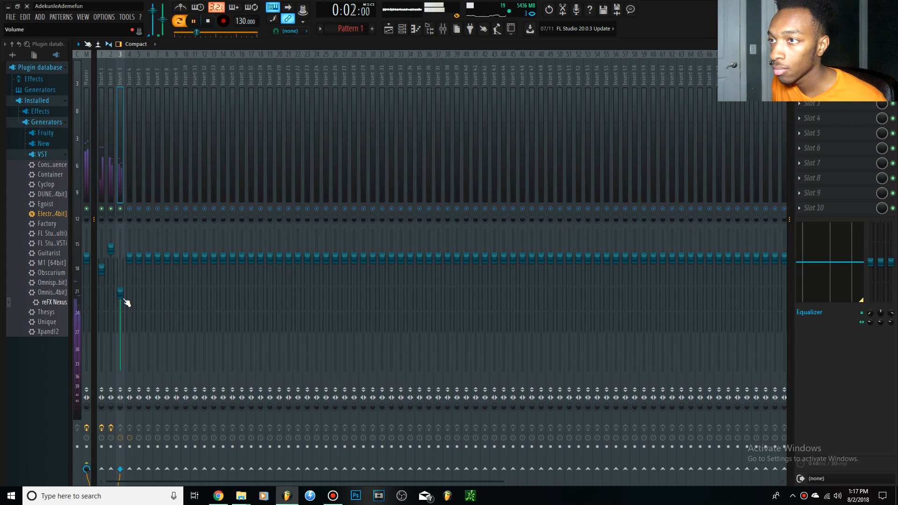
click(401, 29)
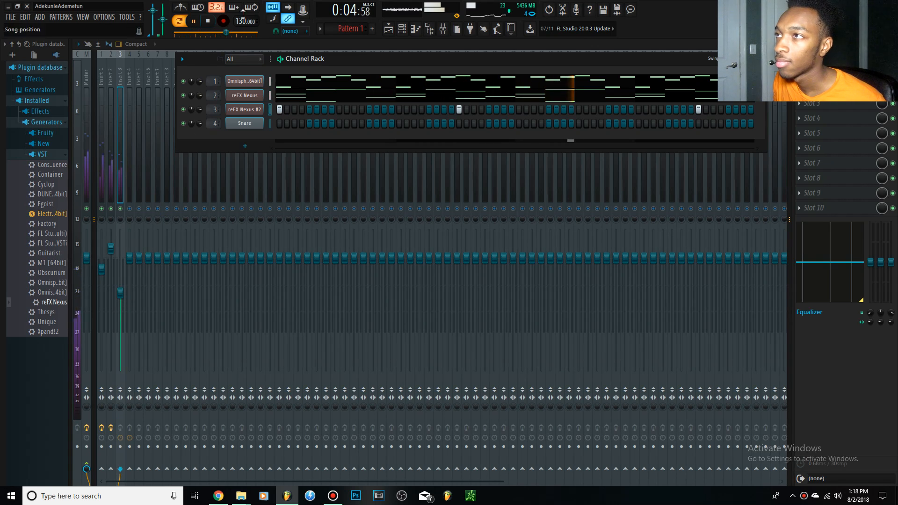
click(210, 21)
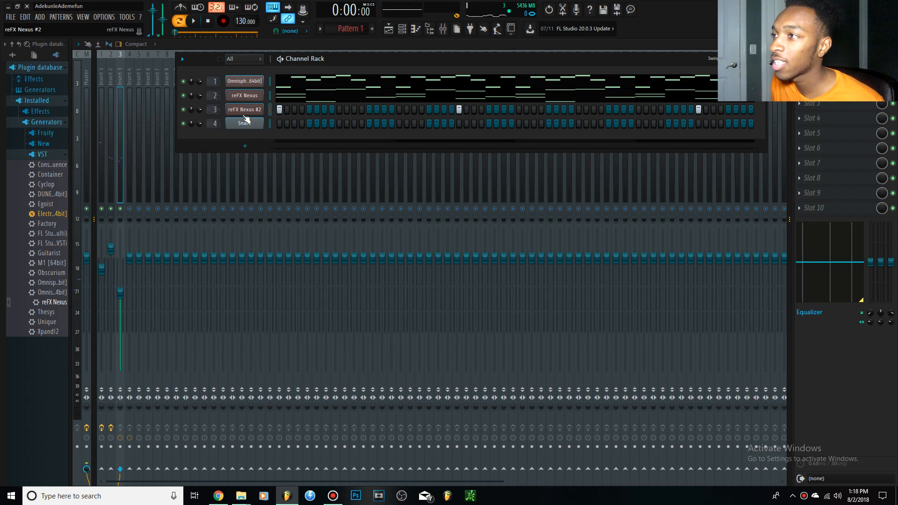
click(245, 111)
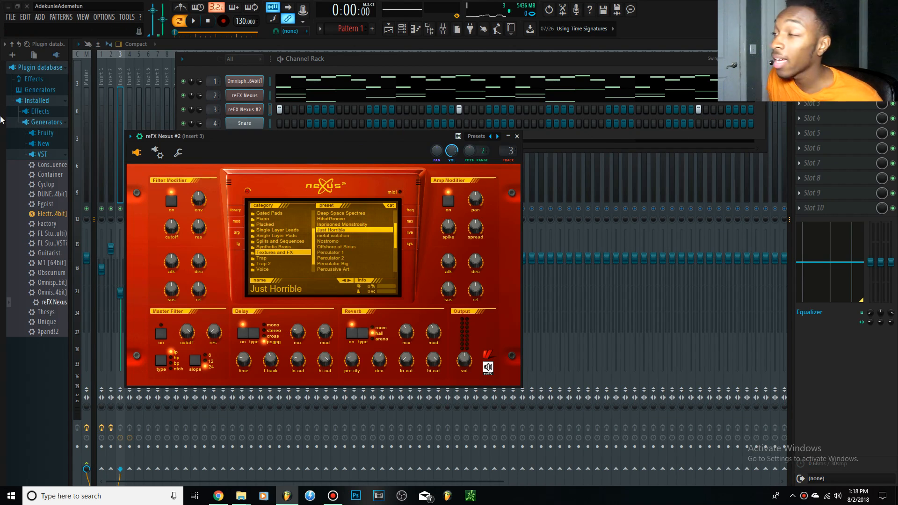
click(357, 63)
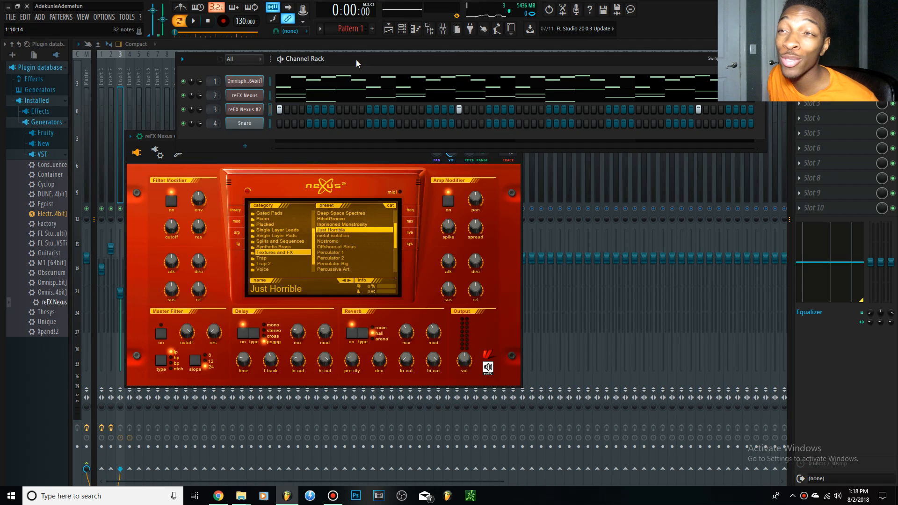
Find the HiHat (ClsedHat) sample in the Dark Trap kit's closed hats and open it in a new channel.
click(14, 56)
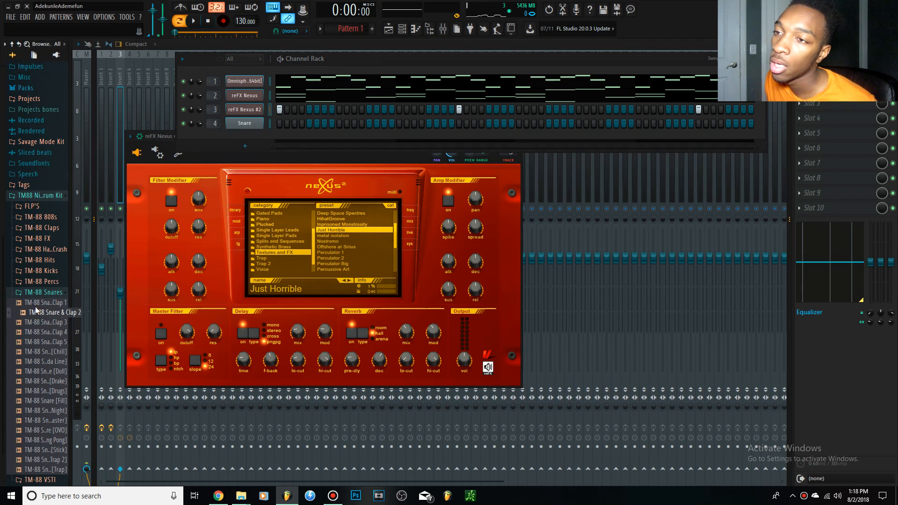
scroll(40, 299, down, 1)
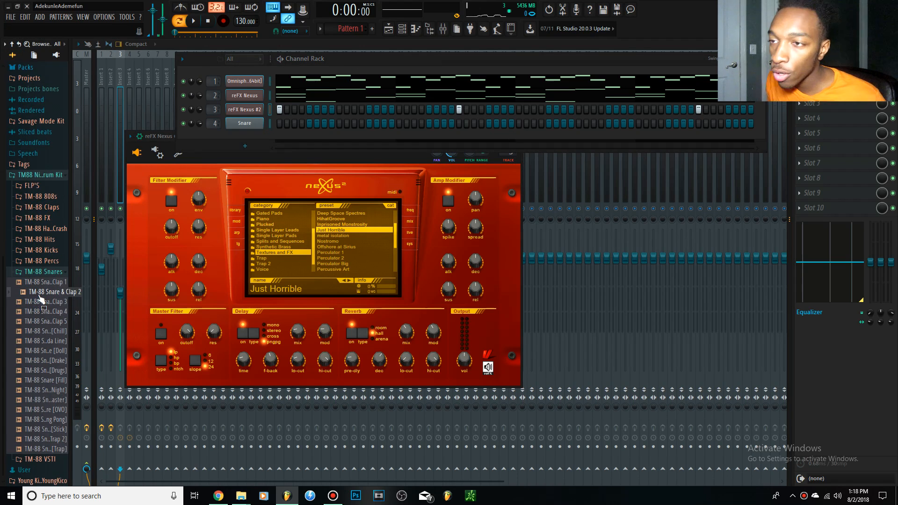
click(59, 241)
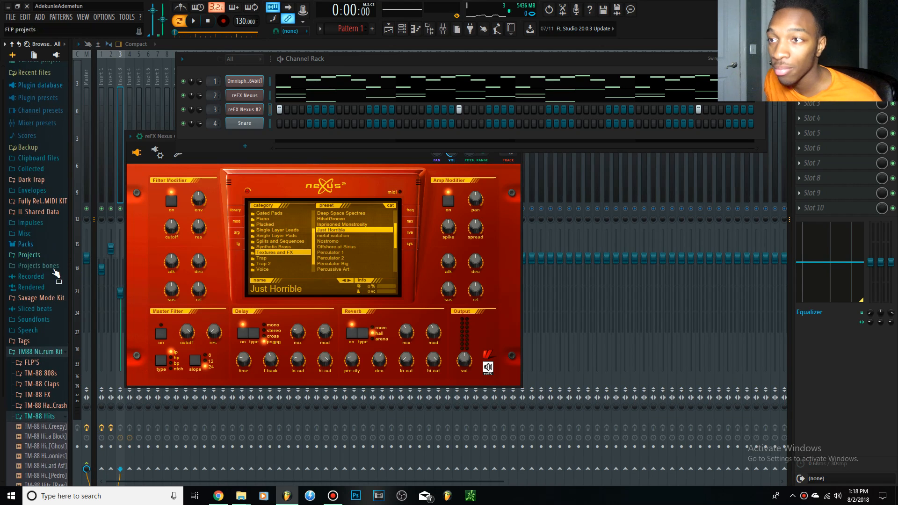
click(34, 178)
click(52, 230)
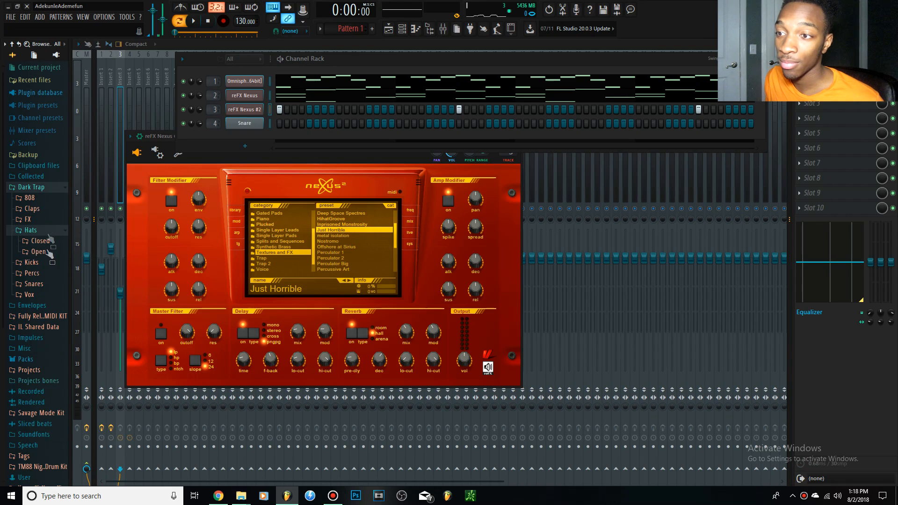
click(53, 238)
click(47, 438)
right_click(47, 420)
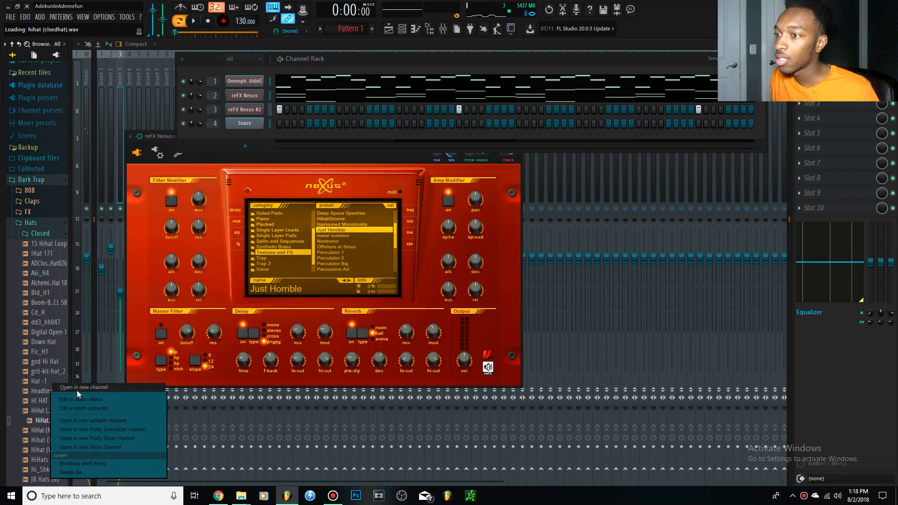
click(65, 387)
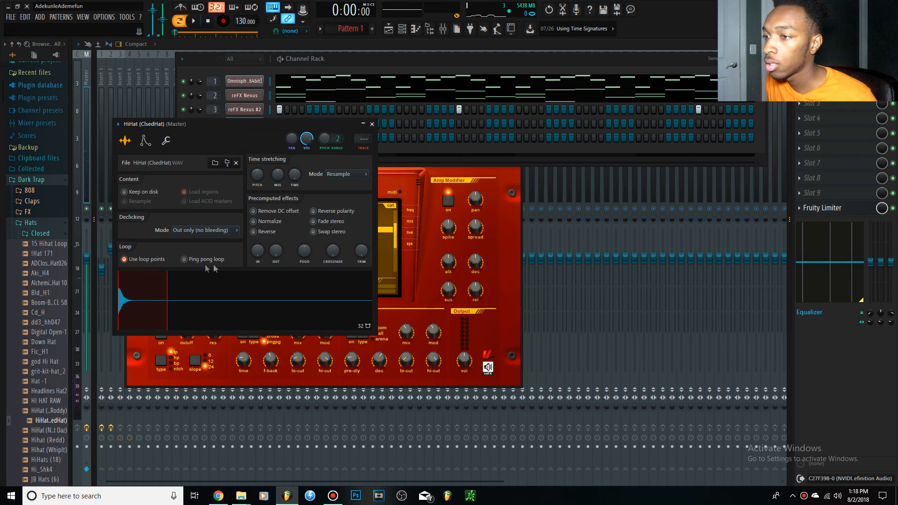
Fill every second step of the HiHat (ClsedHat) channel and play the pattern with the sample normalized and its loop points off.
click(373, 62)
right_click(253, 136)
click(354, 165)
key(space)
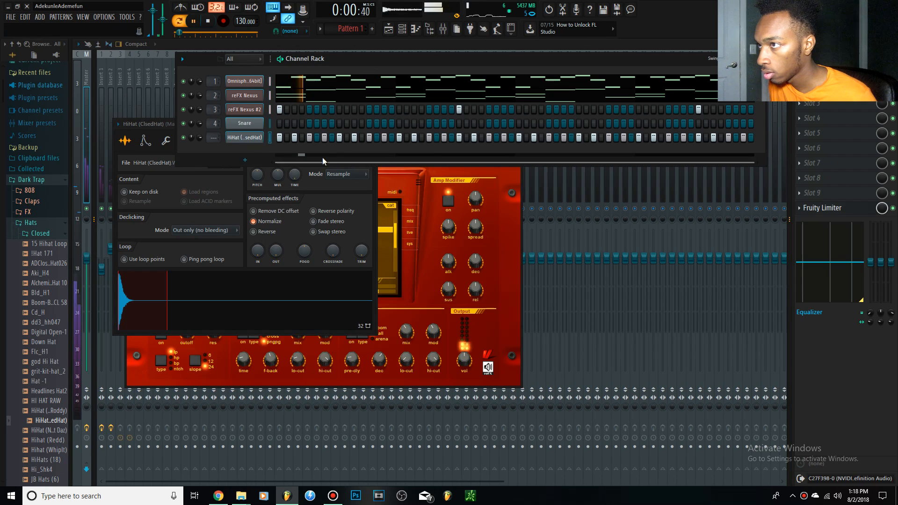
key(space)
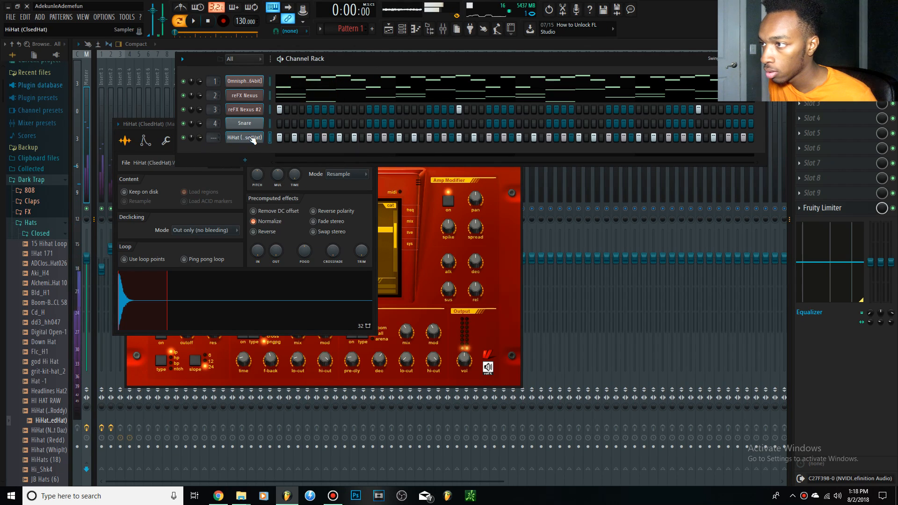
Turn off normalization for the HiHat (ClsedHat) sample and listen to the pattern.
click(275, 225)
key(space)
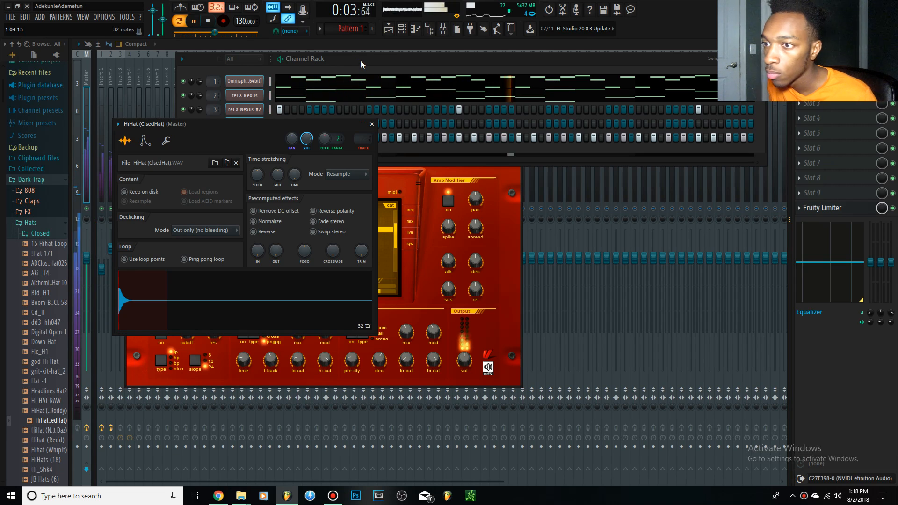
click(360, 60)
key(space)
Audition the clap samples in the Dark Trap kit's Claps folder.
click(47, 220)
click(42, 209)
click(42, 356)
click(42, 377)
click(44, 386)
click(45, 396)
click(45, 415)
click(46, 445)
click(49, 427)
click(48, 437)
click(47, 447)
click(43, 465)
scroll(39, 296, down, 6)
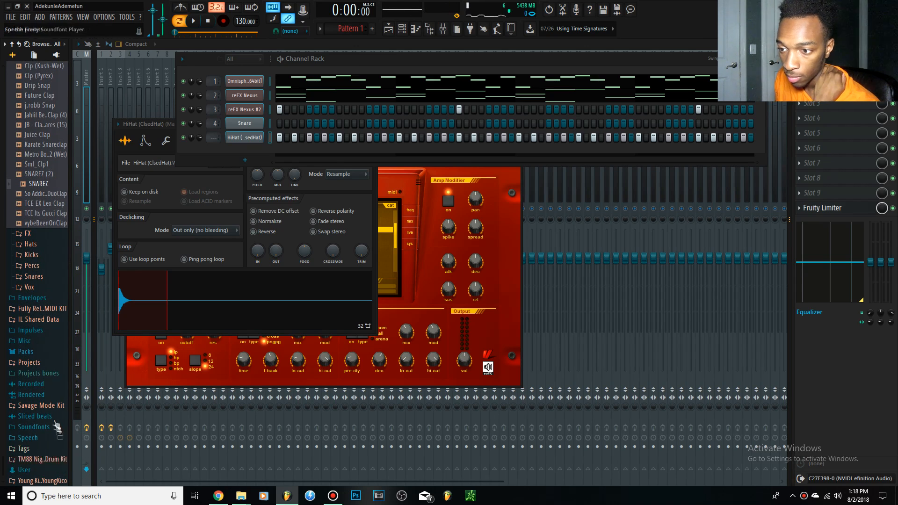
Replace the hi-hat channel's sample with Bad Guy Hit from the Savage Mode Kit and play the pattern.
click(41, 405)
drag(54, 218, 244, 137)
key(space)
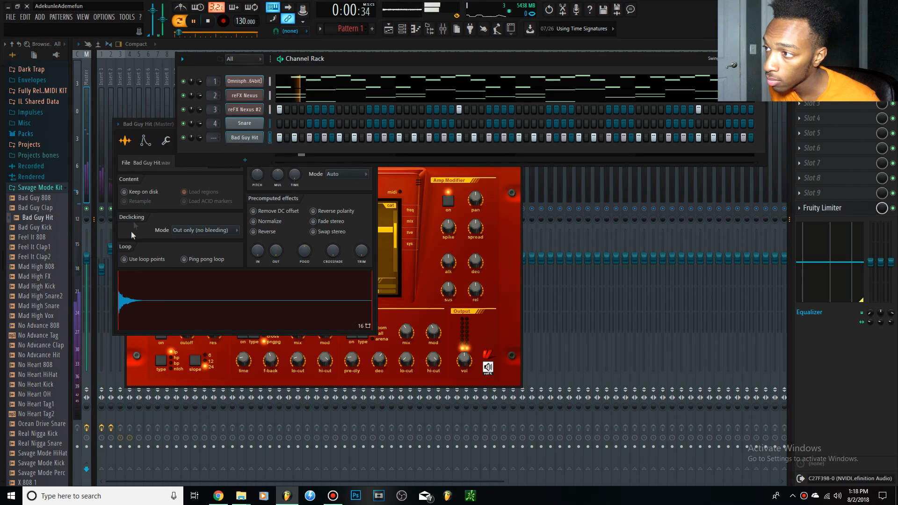
Normalize the Bad Guy Hit sample, mute its channel and stop playback.
click(273, 223)
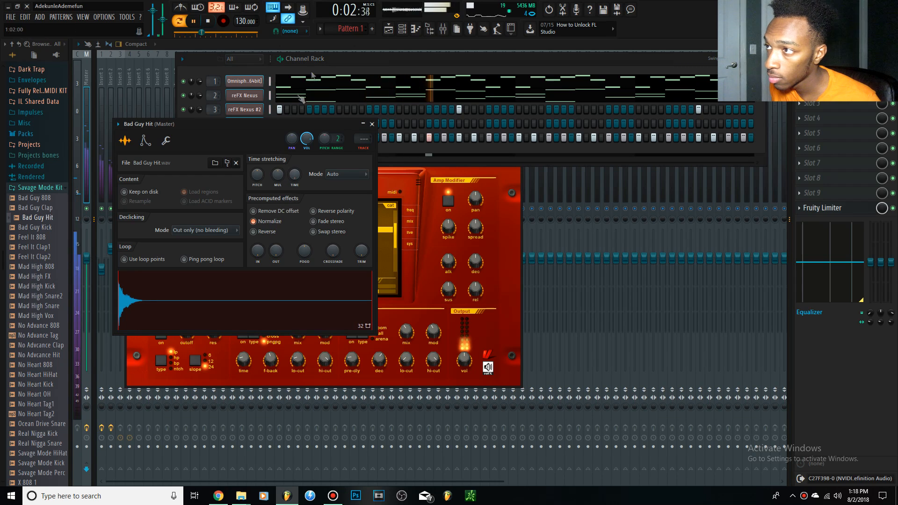
click(179, 148)
key(space)
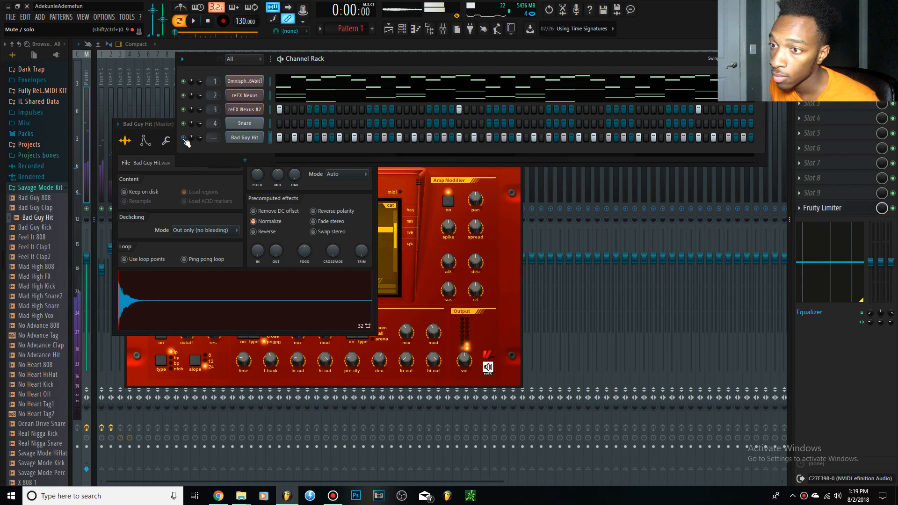
Add Mad High Snare2 from the Savage Mode Kit as a new channel and place a hit on step 9.
click(59, 337)
click(53, 270)
drag(56, 298, 252, 151)
key(space)
click(339, 152)
key(space)
click(244, 151)
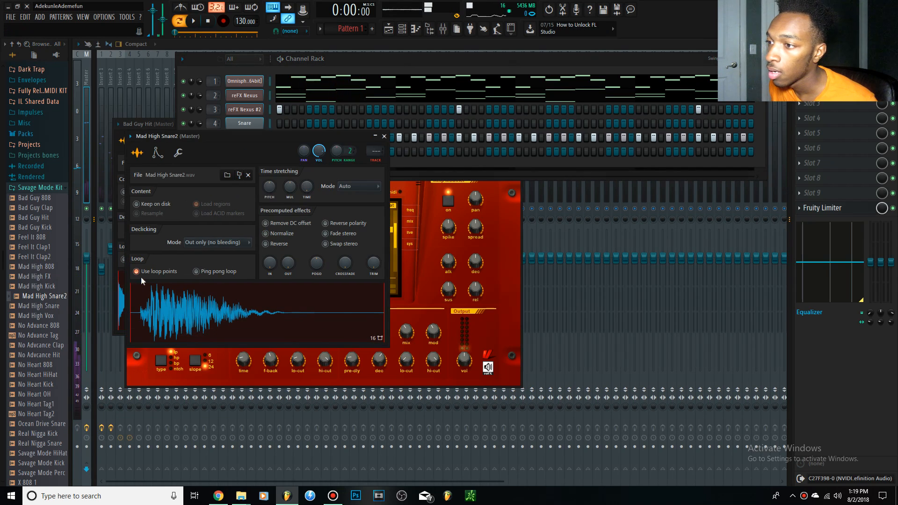
Audition more Savage Mode Kit samples and replace Mad High Snare2 with Real Ni..a Snare.
click(33, 366)
click(47, 404)
click(42, 444)
click(47, 462)
drag(48, 444, 115, 381)
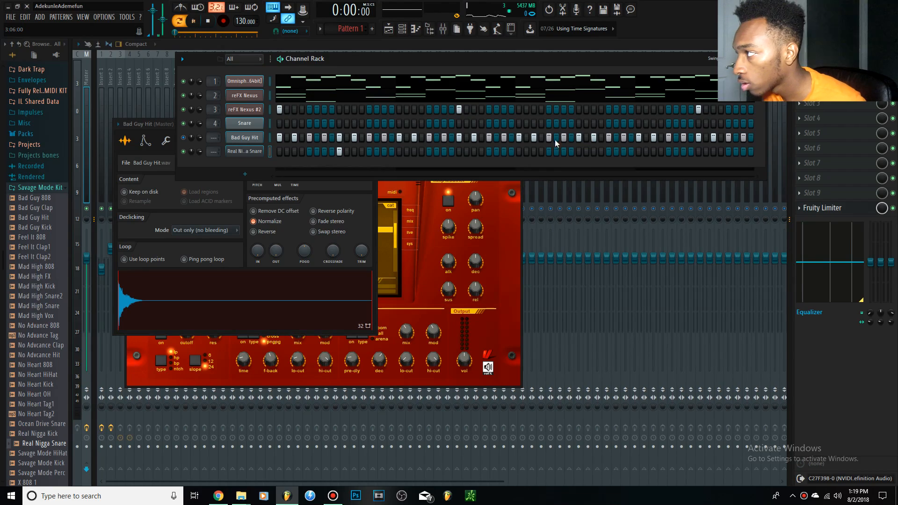
Add hits on steps 19 and 41 of the new snare channel, turning off the sample's loop points.
click(578, 151)
click(244, 151)
click(149, 283)
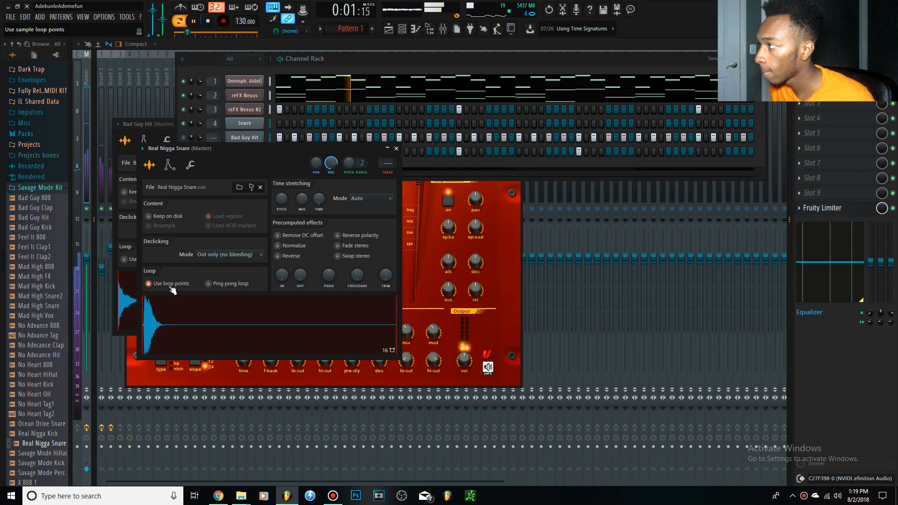
drag(431, 68, 428, 69)
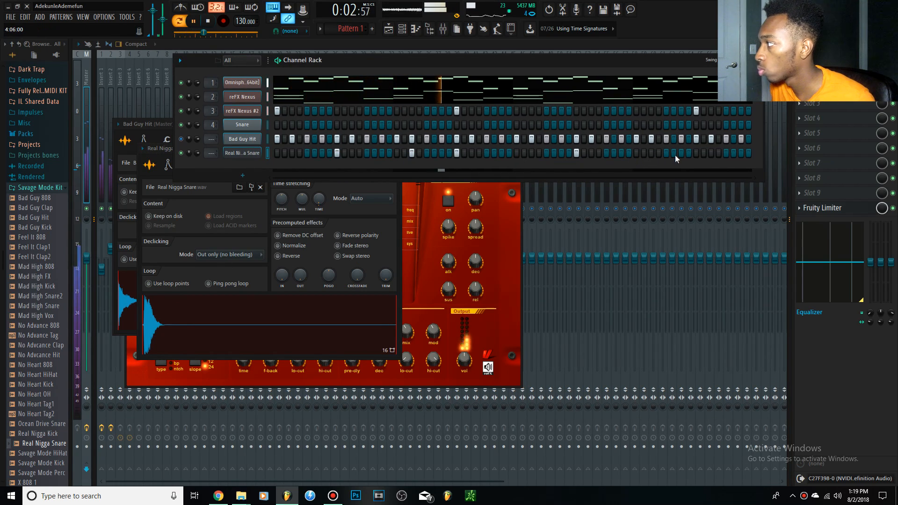
click(206, 21)
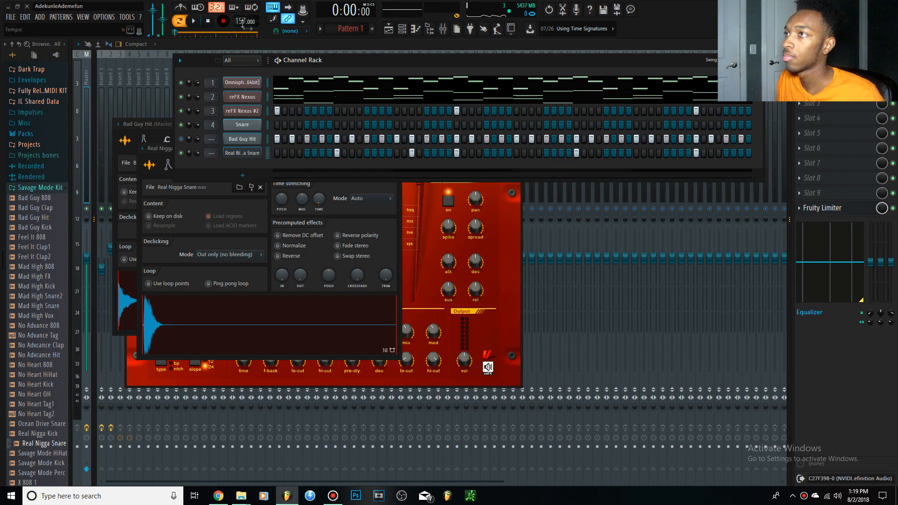
Set the project tempo to 138 BPM and add Real Ni..a Snare hits on steps 47, 62 and 63.
key(Return)
key(space)
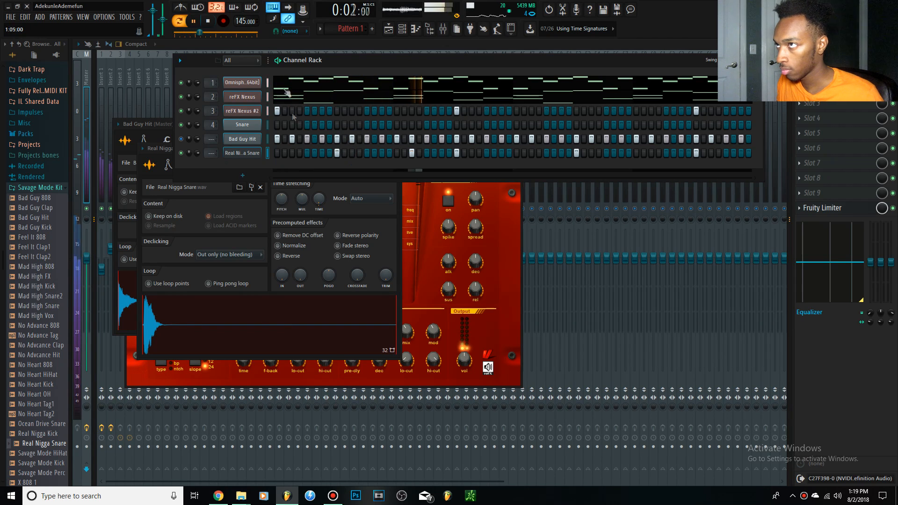
scroll(239, 19, down, 7)
click(457, 274)
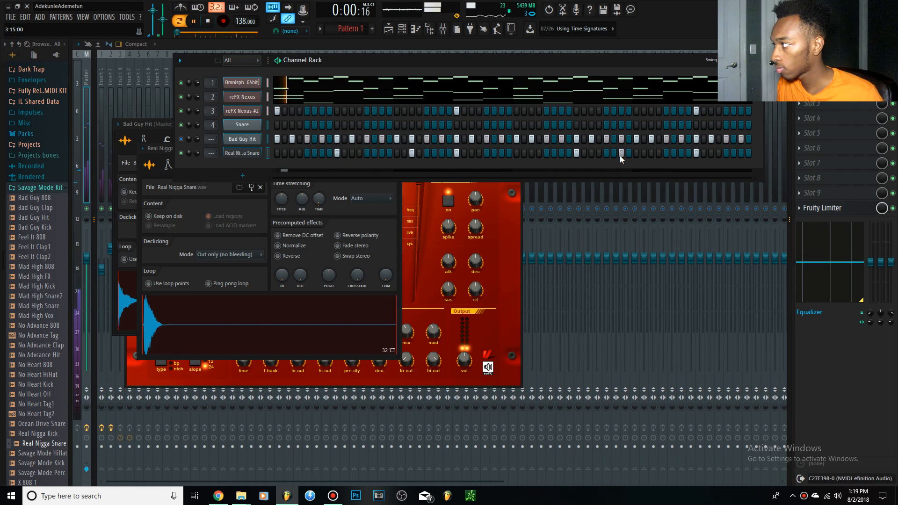
click(742, 153)
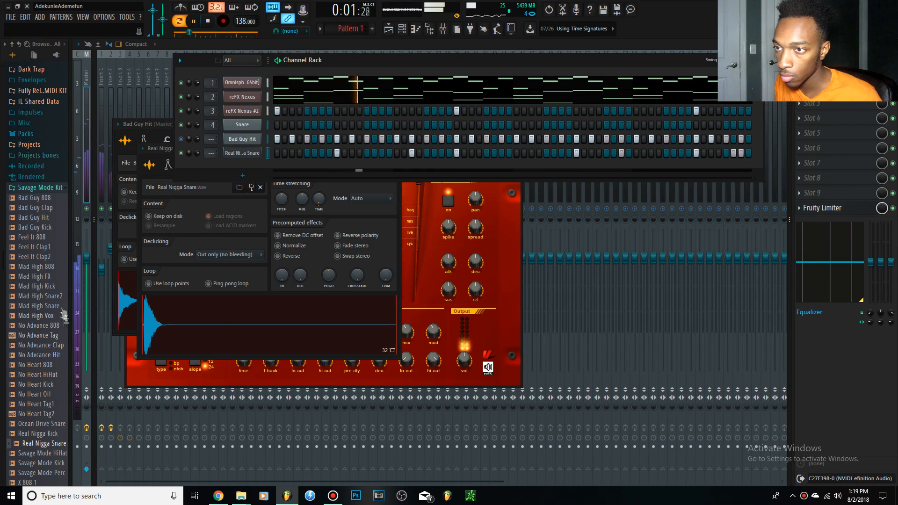
Add Feel It Clap2 as a channel with hits on steps 9, 25, 41 and 57, and unmute Bad Guy Hit.
click(50, 247)
click(50, 257)
key(space)
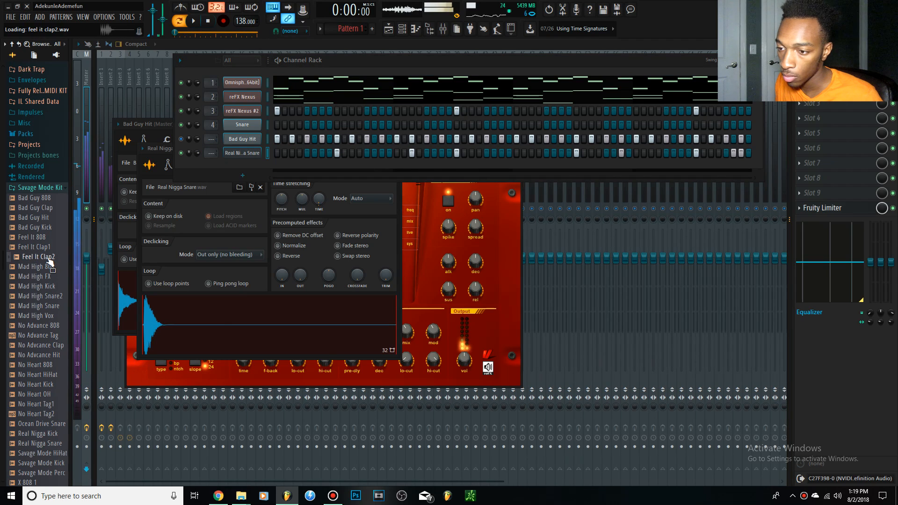
drag(50, 263, 236, 163)
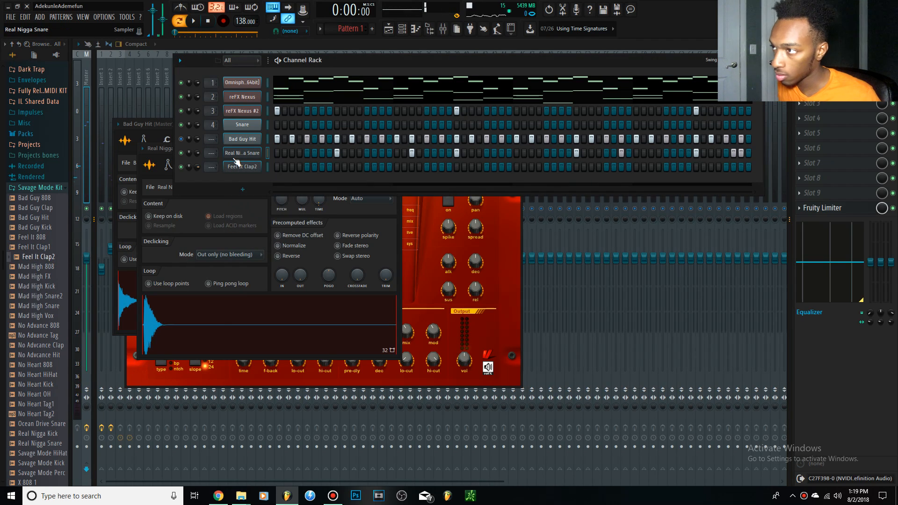
key(space)
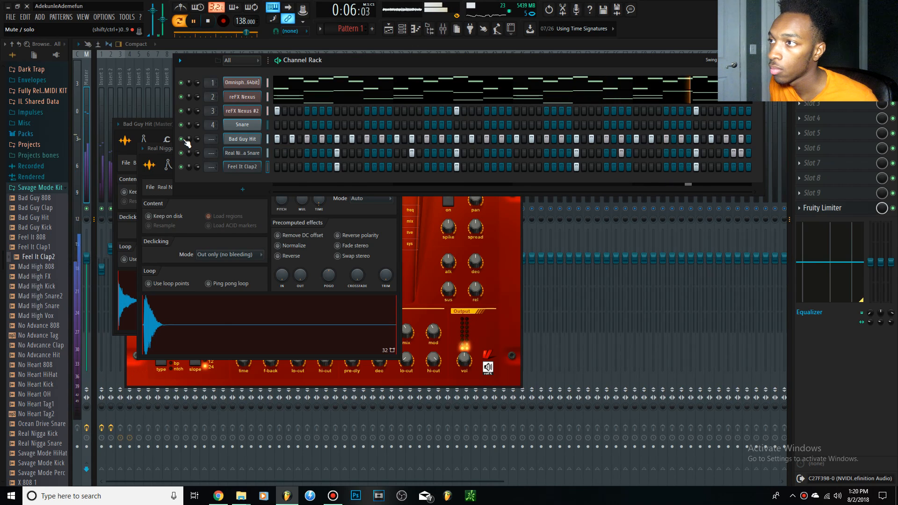
key(space)
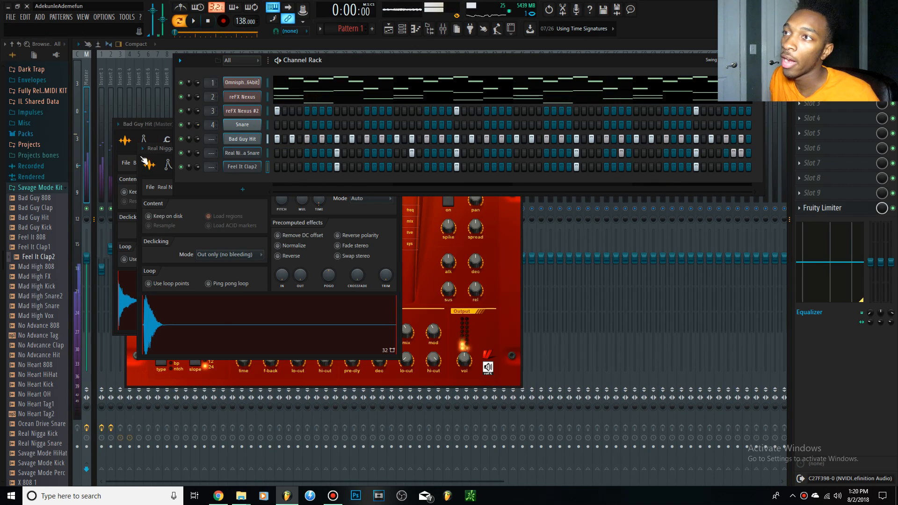
Load Fruity Parametric EQ 2 in slot 1 of mixer Insert 3 and play the pattern through it.
click(120, 85)
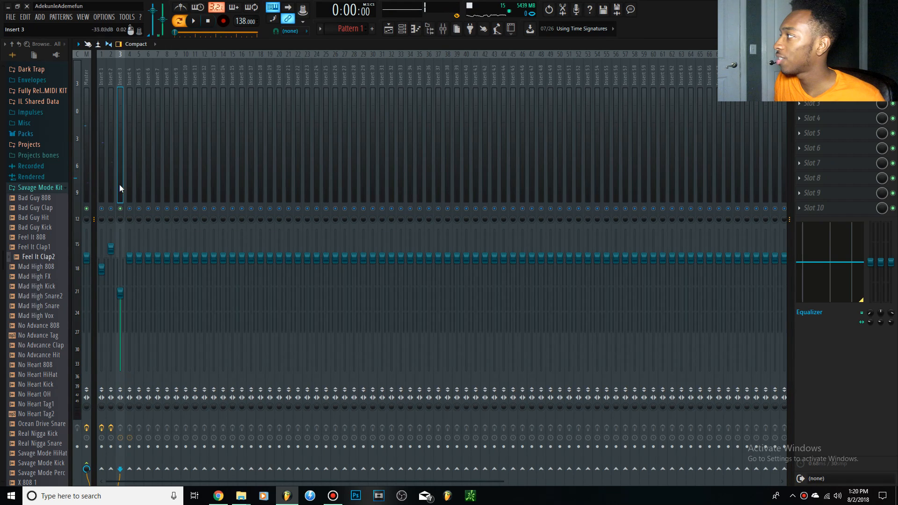
click(799, 73)
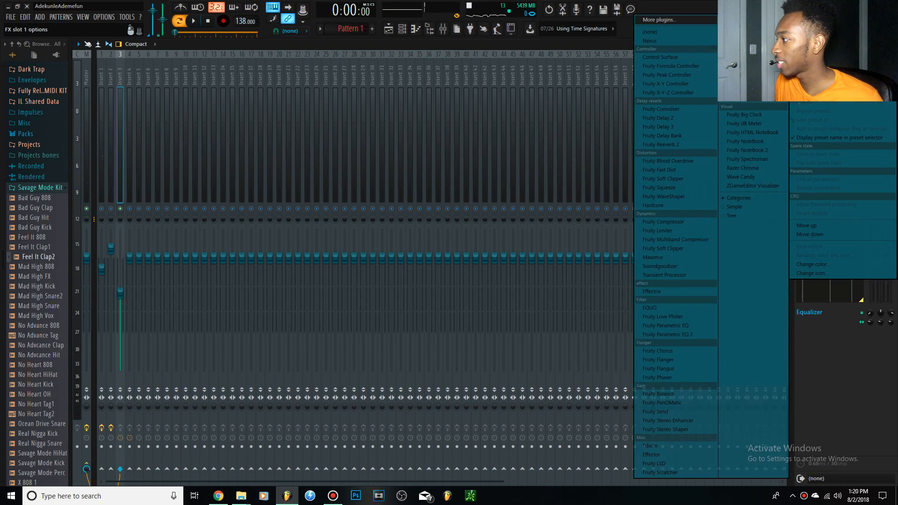
click(693, 337)
key(space)
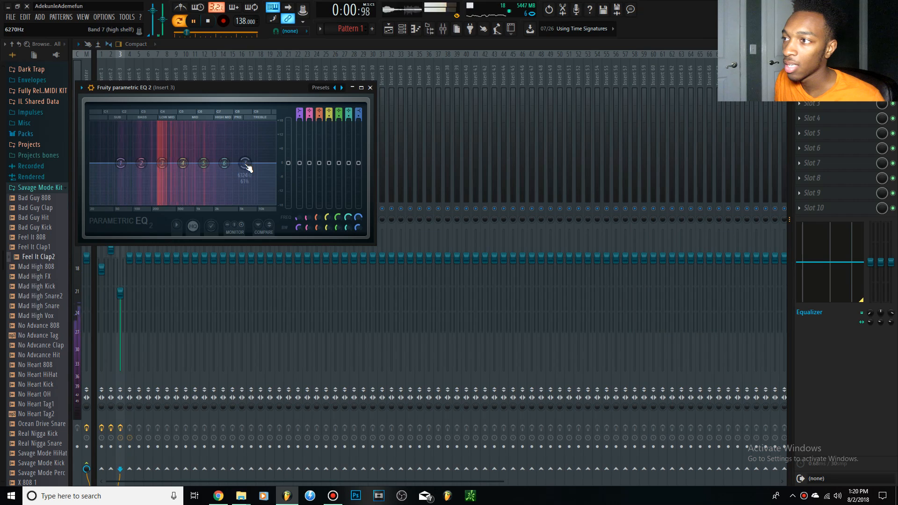
key(space)
Solo mixer Insert 2 and load Fruity Parametric EQ 2 in its slot 4.
click(111, 79)
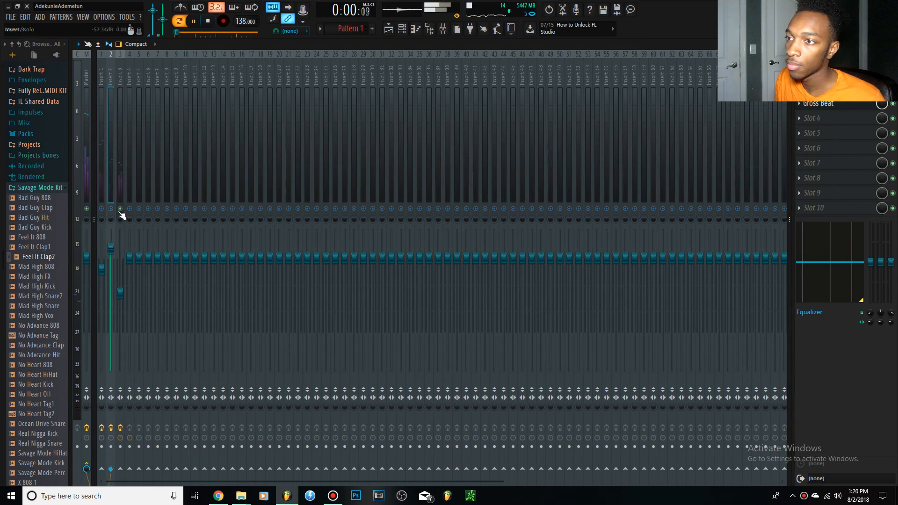
click(111, 209)
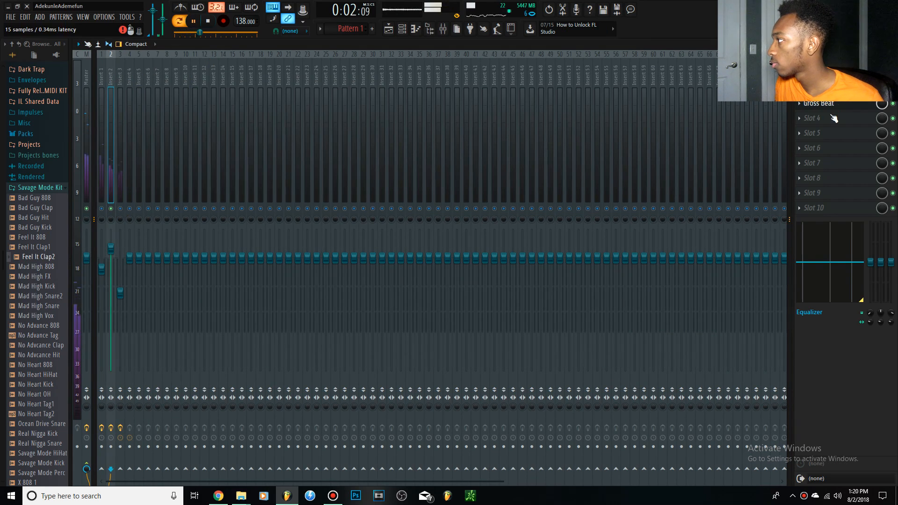
click(831, 118)
click(669, 338)
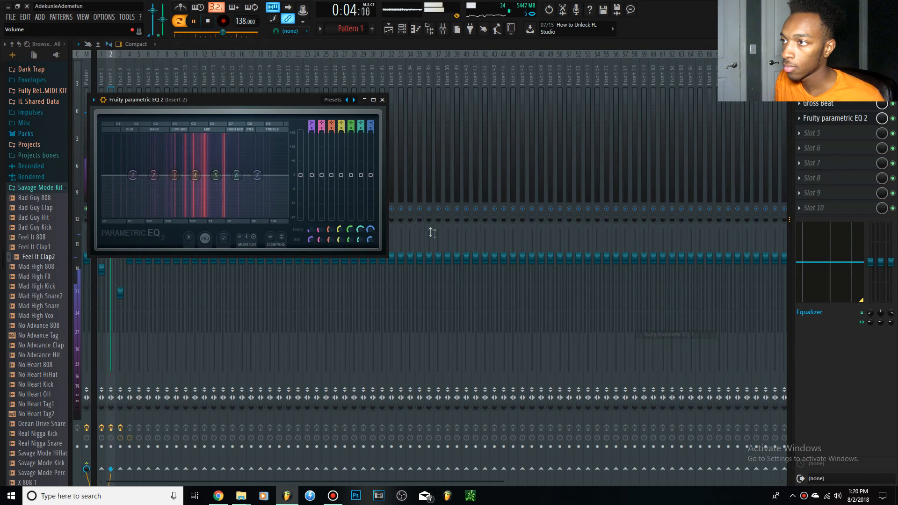
Apply the 20Hz + 18kHz cut preset to Insert 2's EQ, moving the low-pass to about 2550 Hz and the high-pass to about 111 Hz.
drag(257, 175, 268, 215)
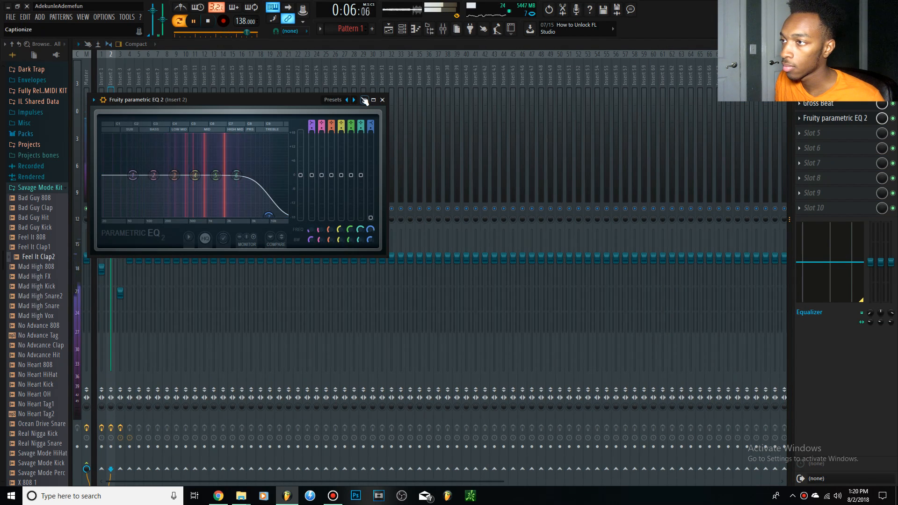
click(356, 99)
click(355, 99)
key(space)
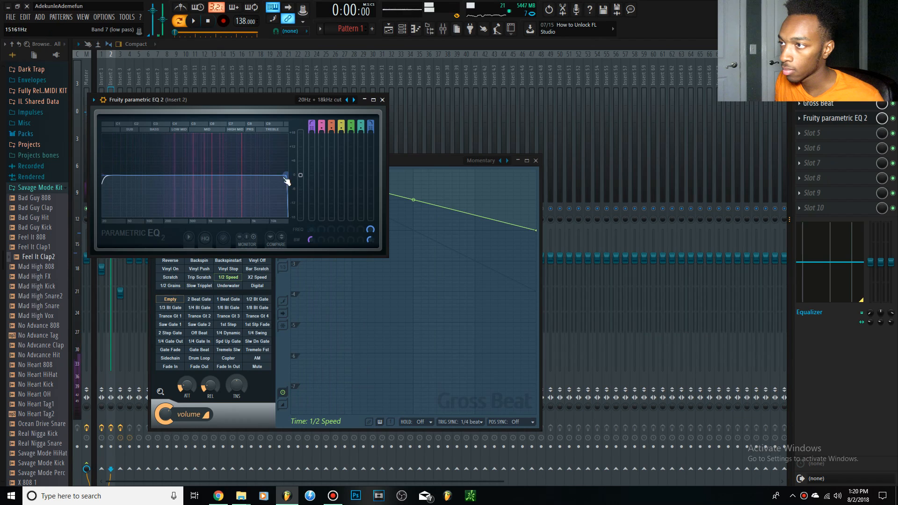
drag(286, 177, 235, 176)
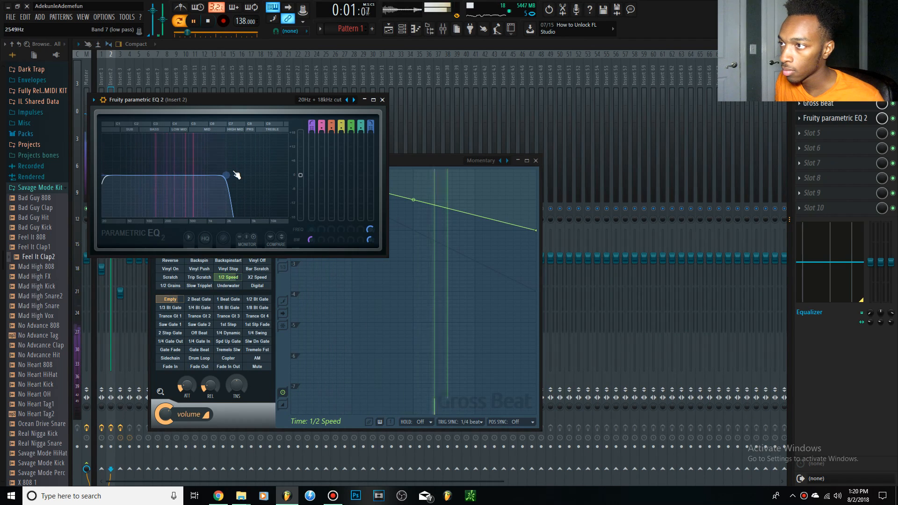
drag(104, 176, 156, 175)
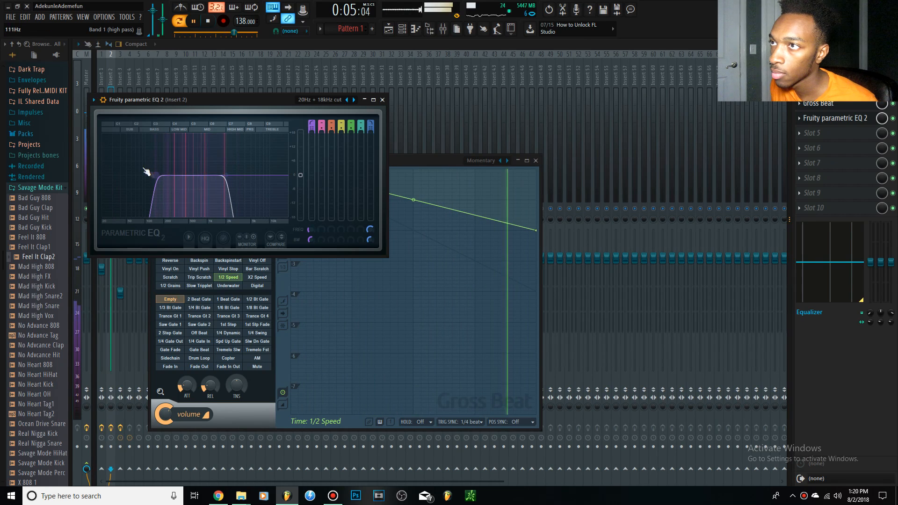
Unsolo Insert 2 and refill the Bad Guy Hit channel with hits every 4 steps plus one on step 10.
click(113, 72)
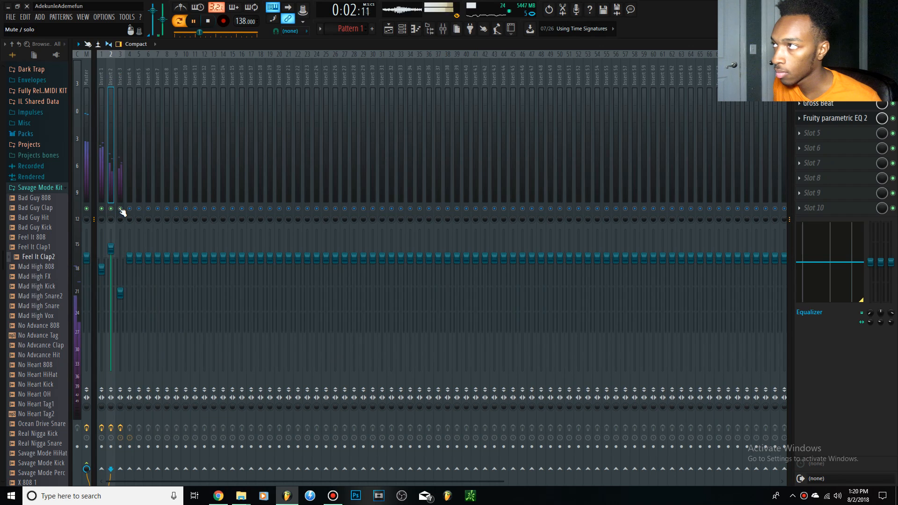
click(402, 29)
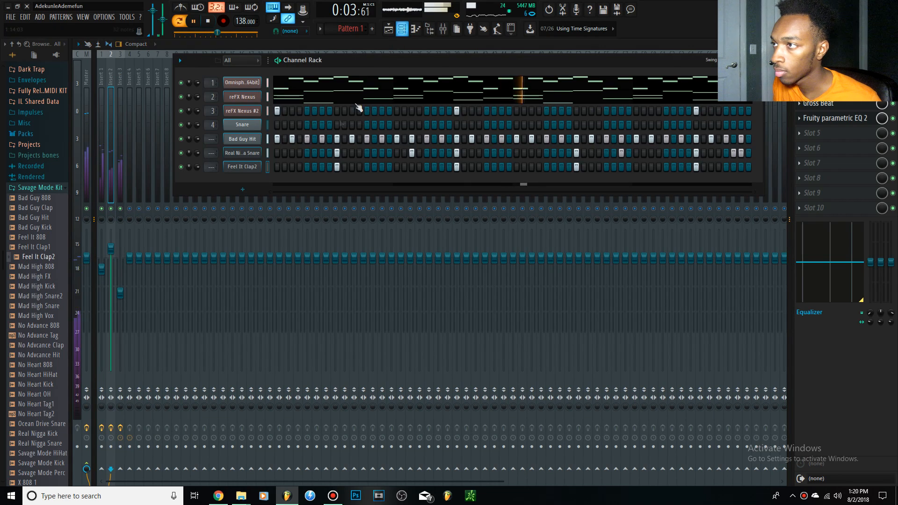
right_click(255, 140)
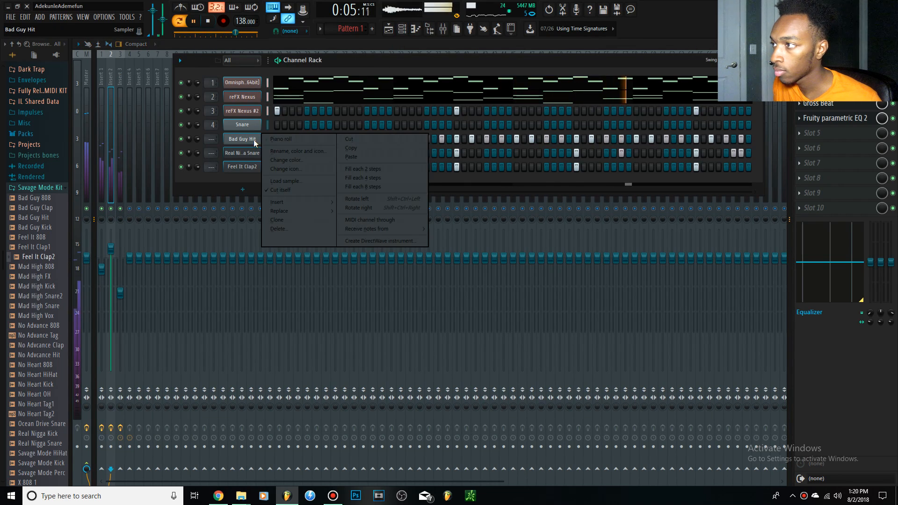
click(368, 178)
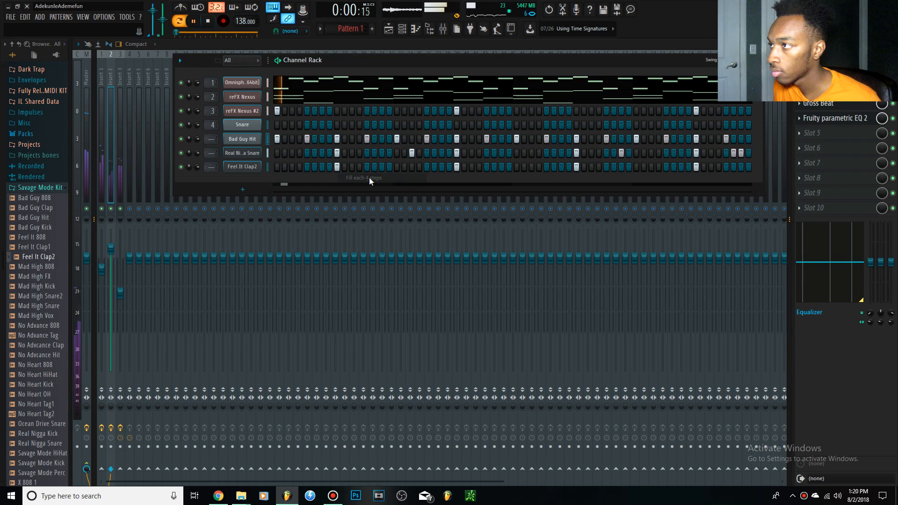
click(345, 139)
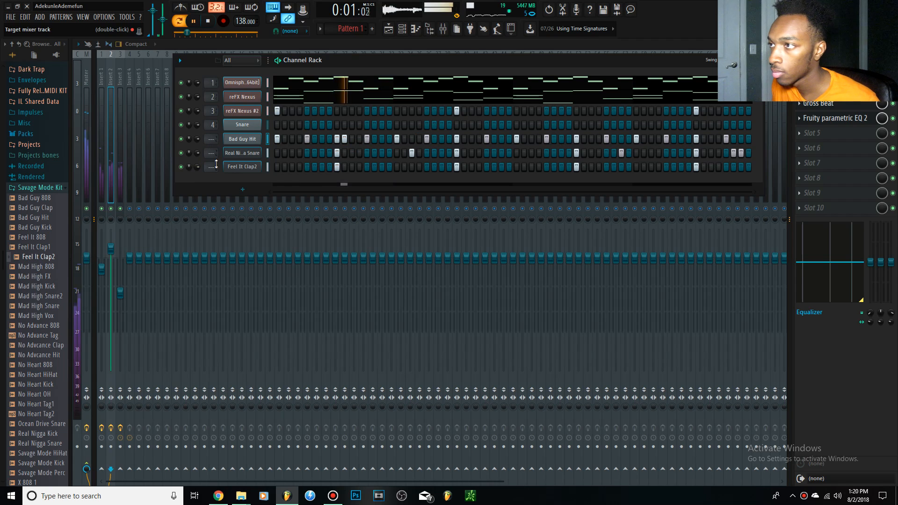
Transpose all Bad Guy Hit notes down three semitones to A4 in the piano roll.
right_click(241, 144)
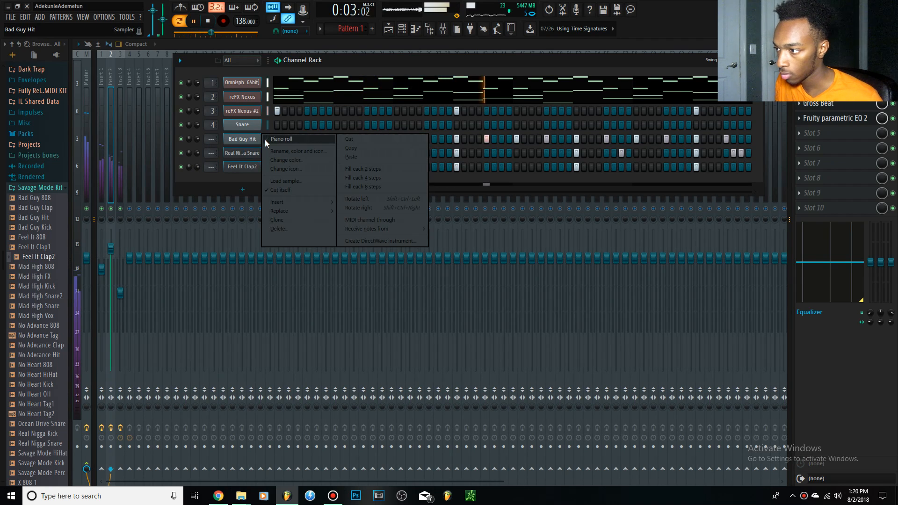
click(276, 140)
key(space)
key(shift+Down)
key(shift+Down)
key(shift+Down)
key(space)
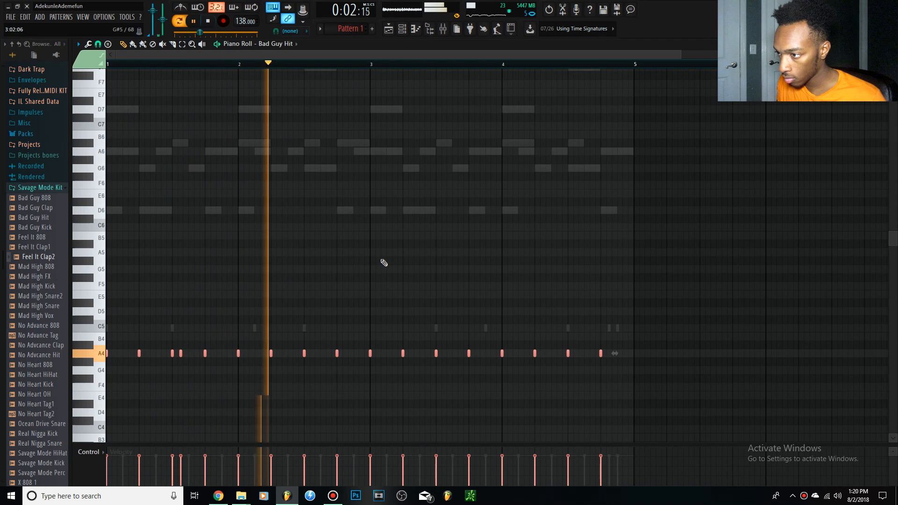
Delete the Bad Guy Hit note at the start of bar 2 and add an A4 note on bar 2's eleventh step.
right_click(237, 353)
key(space)
click(318, 353)
key(space)
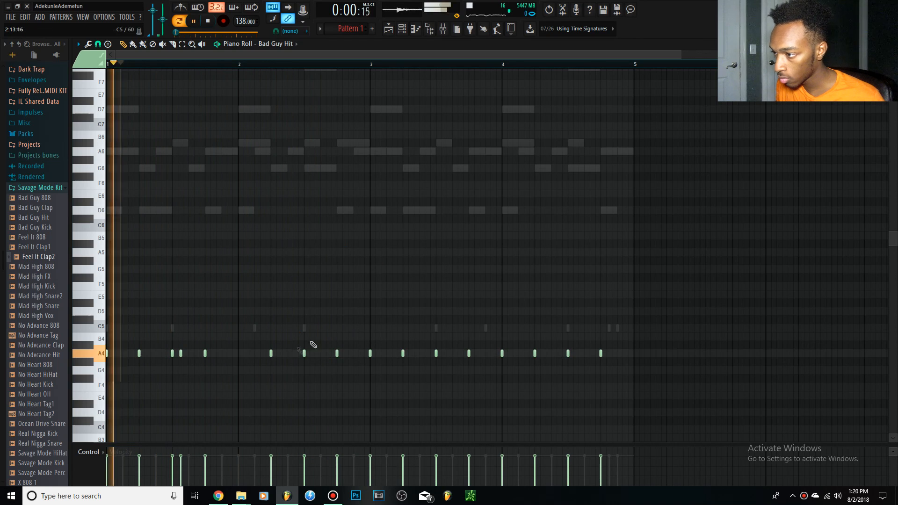
click(319, 353)
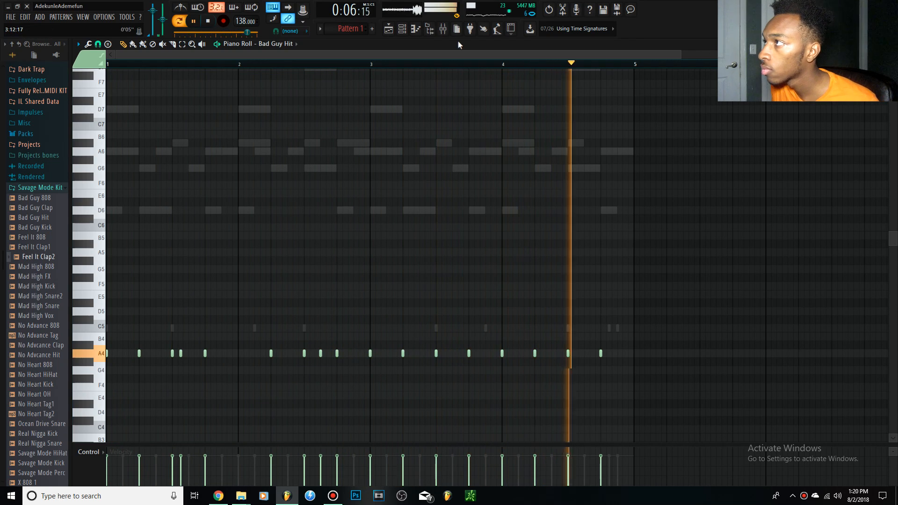
Move the Bad Guy Hit on step 45 to step 43, lower the new note to A4 and stop playback.
click(401, 29)
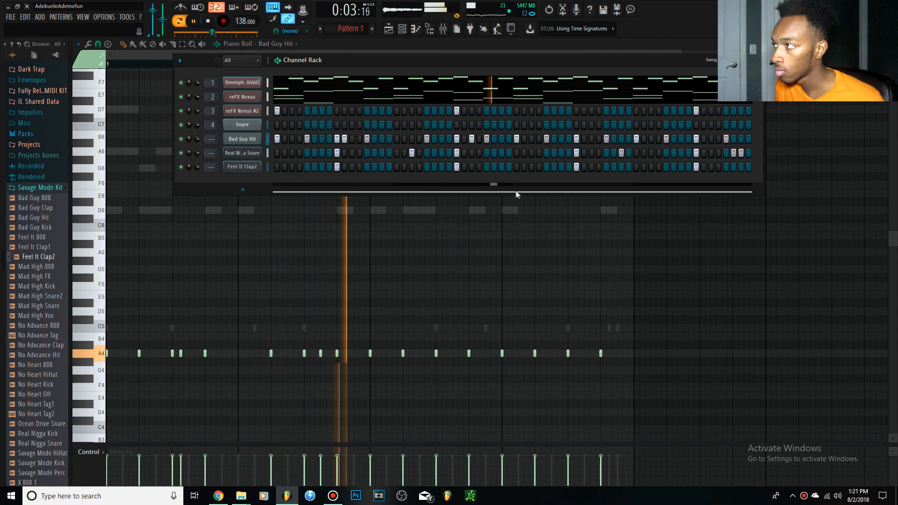
click(591, 139)
click(607, 139)
drag(451, 307, 466, 351)
key(shift+Down)
key(shift+Down)
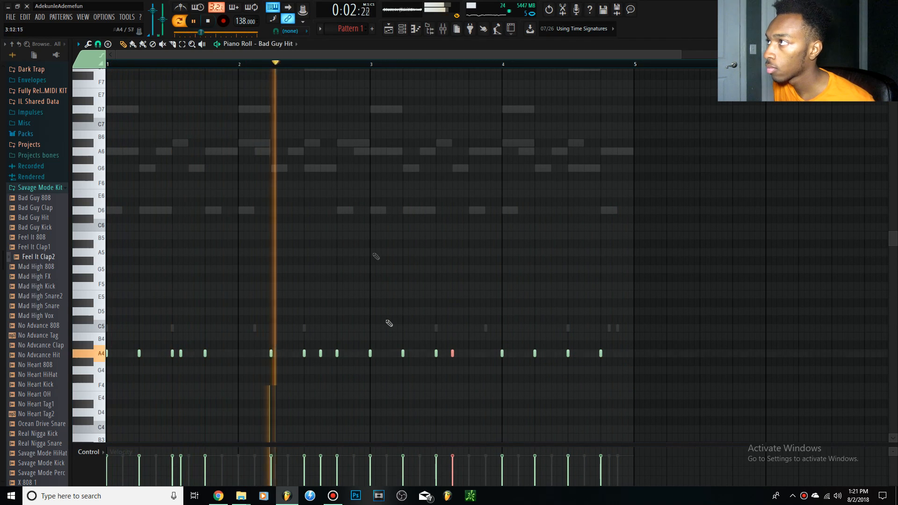
key(F6)
key(space)
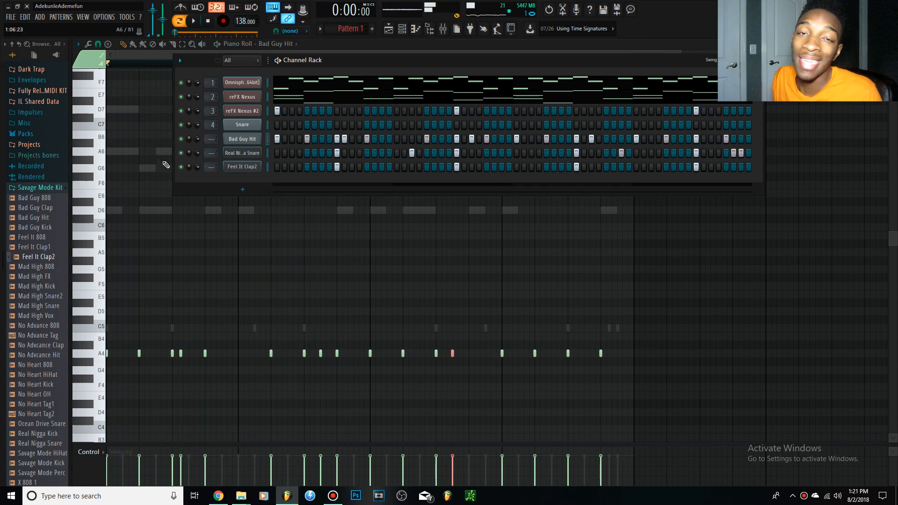
Add TM-88 808s [Spazz] from the TM88 kit's 808s Wav folder as a new channel above Bad Guy Hit.
scroll(9, 224, down, 5)
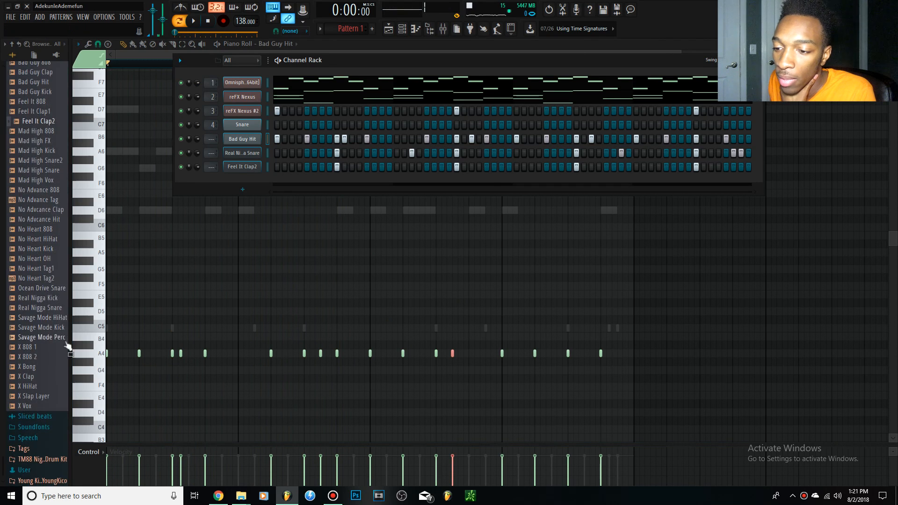
click(43, 462)
scroll(41, 402, down, 5)
click(48, 297)
scroll(56, 407, down, 2)
click(42, 327)
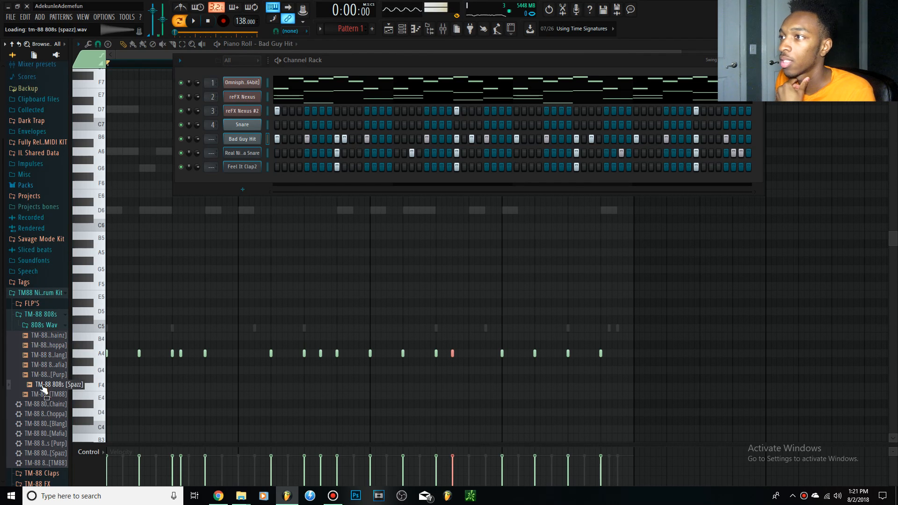
drag(239, 138, 243, 136)
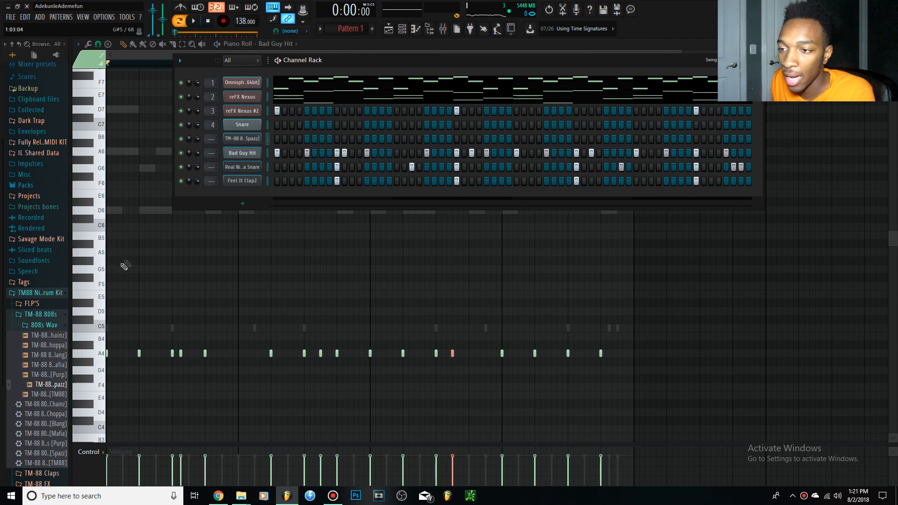
Add TM-88 Kicks [Metro X TM-88] from the TM88 kit as a new channel directly below the 808.
scroll(41, 330, down, 3)
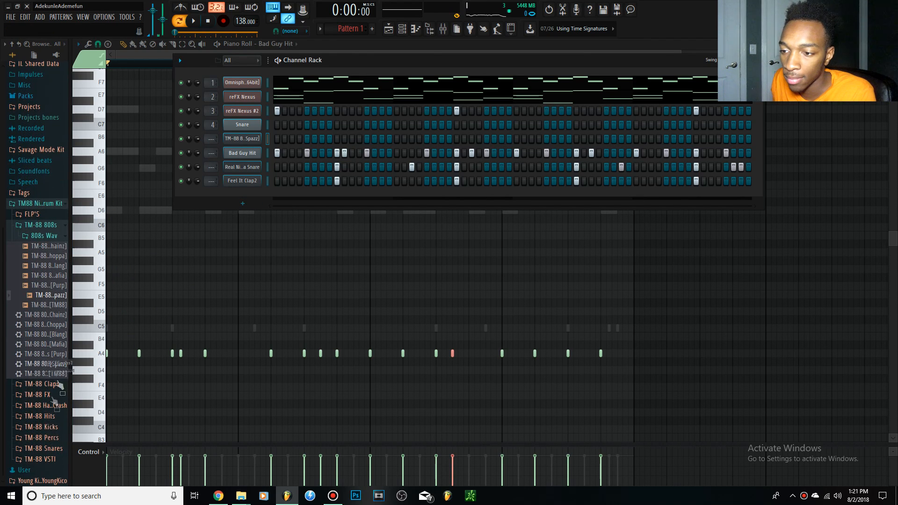
click(54, 428)
click(51, 418)
click(55, 389)
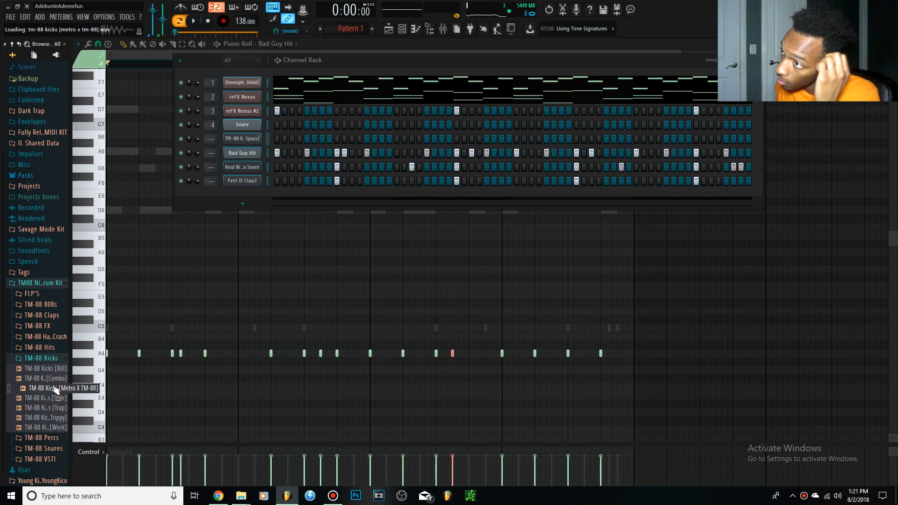
drag(246, 149, 246, 148)
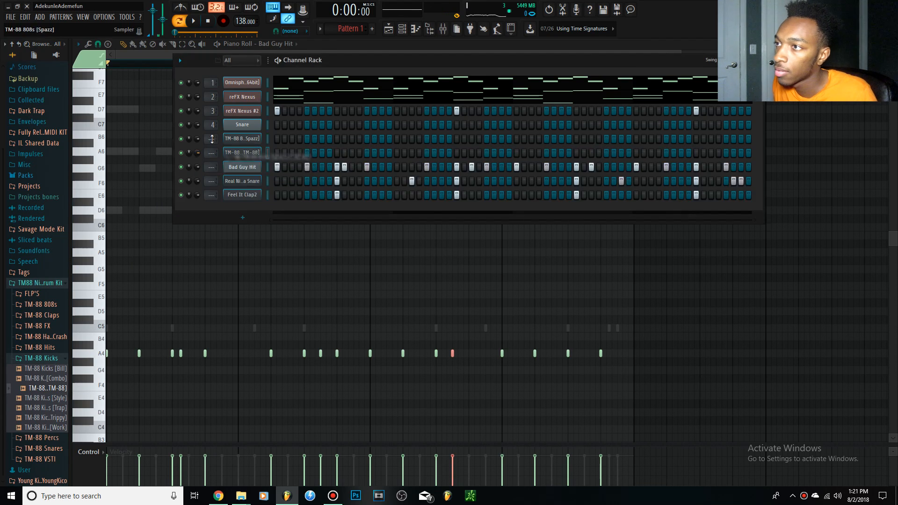
Place D6 notes for the TM-88 808 on steps 1 and 11 of bar 1 while auditioning the beat.
click(415, 29)
click(137, 143)
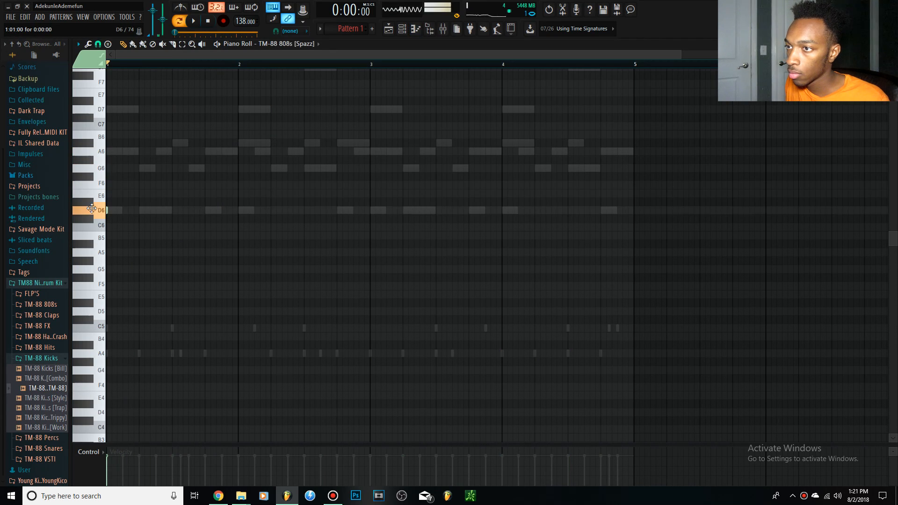
key(space)
key(space)
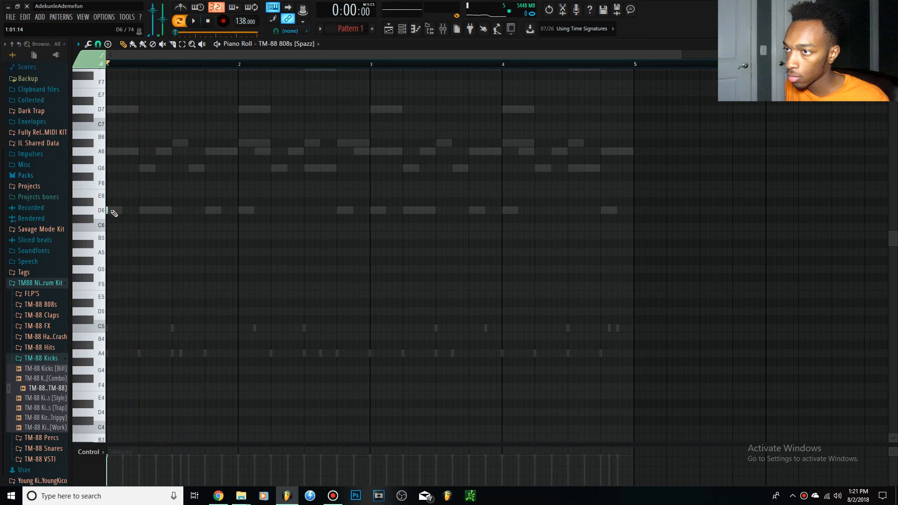
key(space)
key(space)
key(space)
click(190, 209)
key(space)
Add an A6 808 note near the end of bar 1 and shift it to start on step 13.
drag(209, 188, 216, 152)
key(space)
key(space)
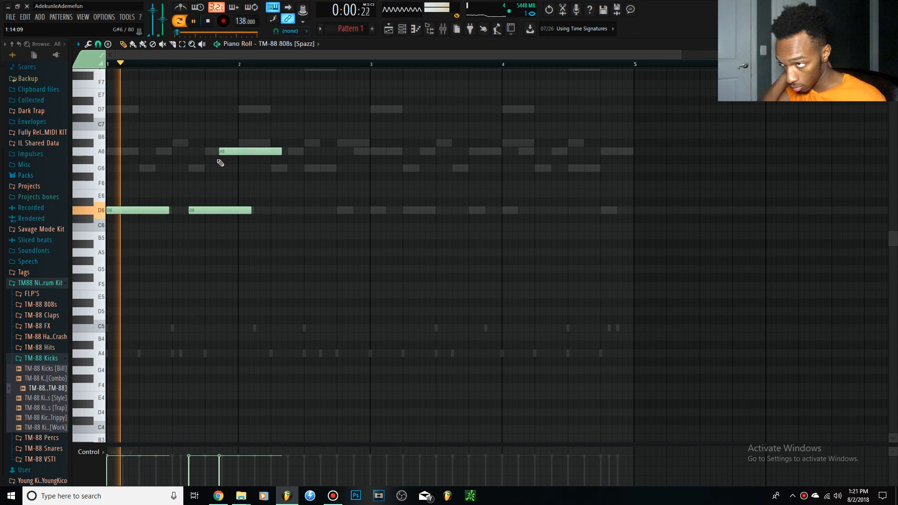
key(space)
drag(224, 150, 216, 154)
key(space)
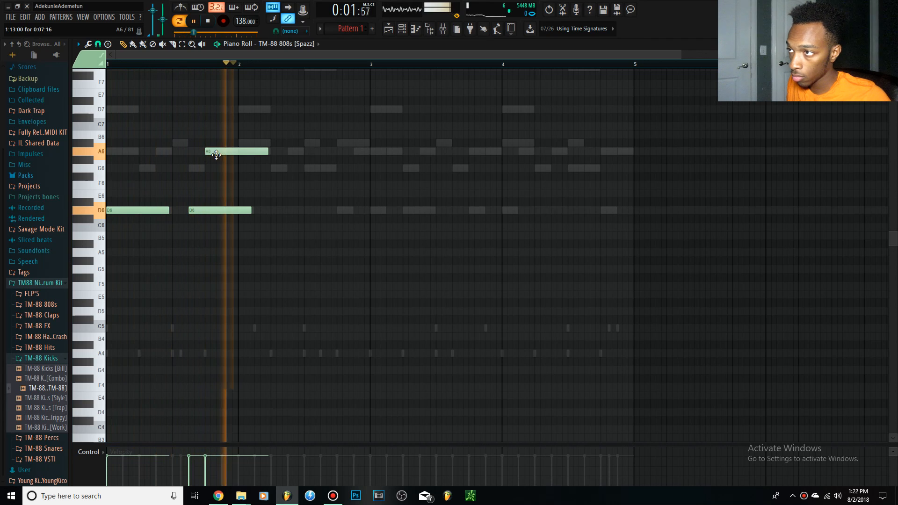
Add a second A6 808 note on step 5 of bar 2 and apply legato so the notes join end to end.
key(space)
key(space)
mouse_move(268, 150)
mouse_down()
mouse_move(252, 150)
mouse_move(271, 153)
mouse_up()
key(space)
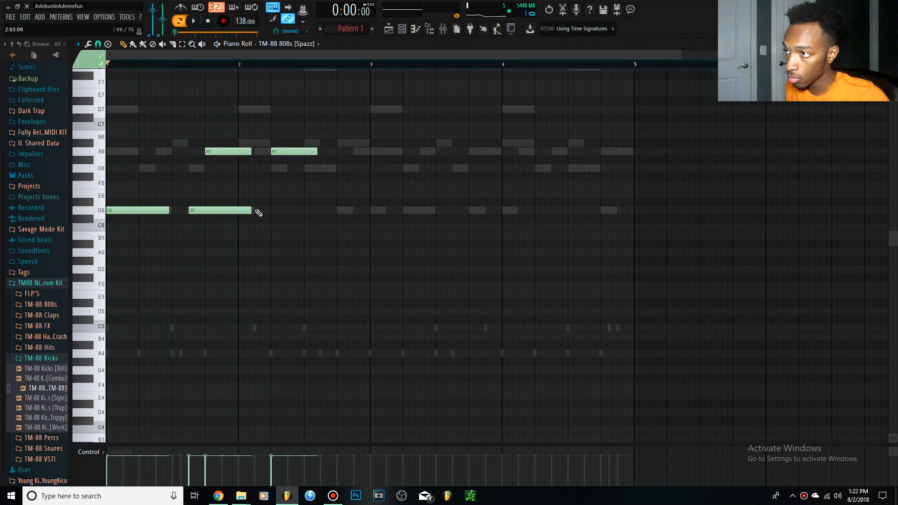
key(ctrl+l)
key(space)
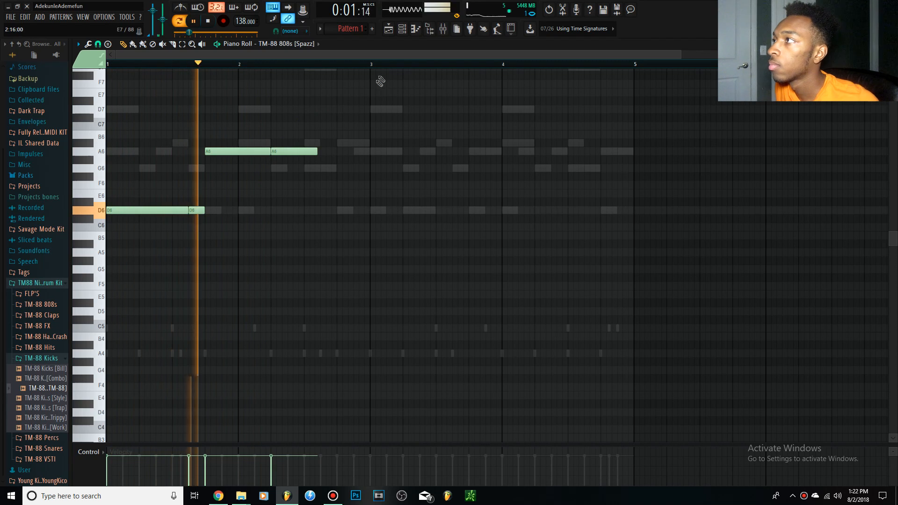
Set the TM-88 808 channel to cut itself and return to its notes.
click(402, 28)
right_click(260, 138)
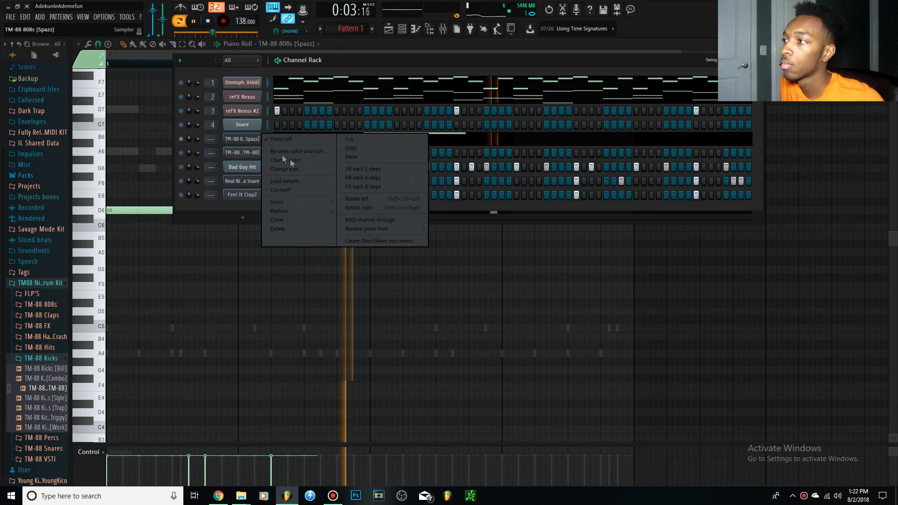
click(298, 189)
click(333, 46)
Add an A6 808 note of length 0:05:16 on step 11 of bar 2 while playing the pattern.
key(space)
key(space)
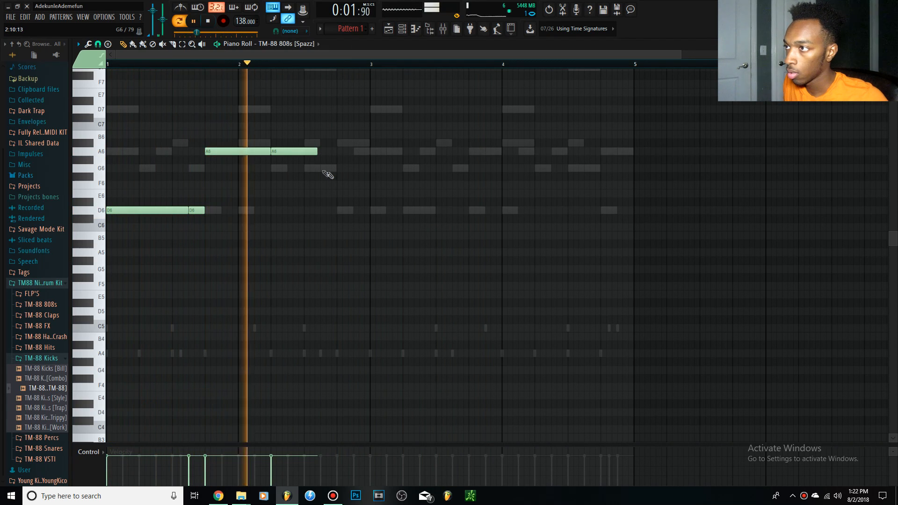
key(space)
key(space)
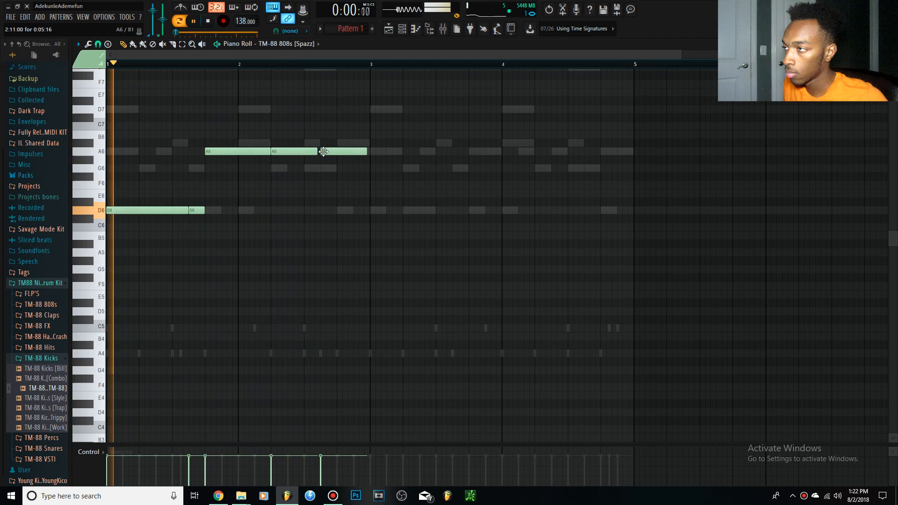
scroll(332, 155, up, 2)
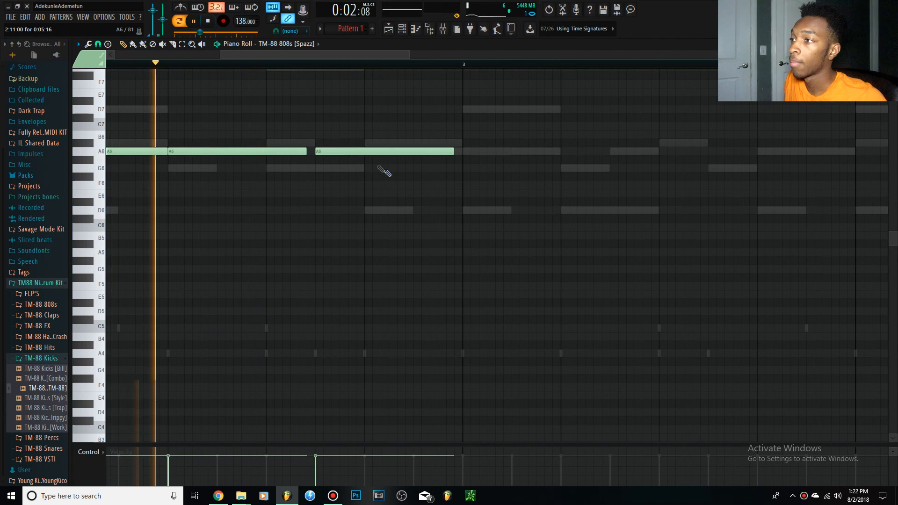
scroll(369, 181, down, 2)
Add two short D6 808 notes on steps 1 and 3 of bar 3 and set playback to start from bar 3.
key(space)
scroll(397, 235, down, 2)
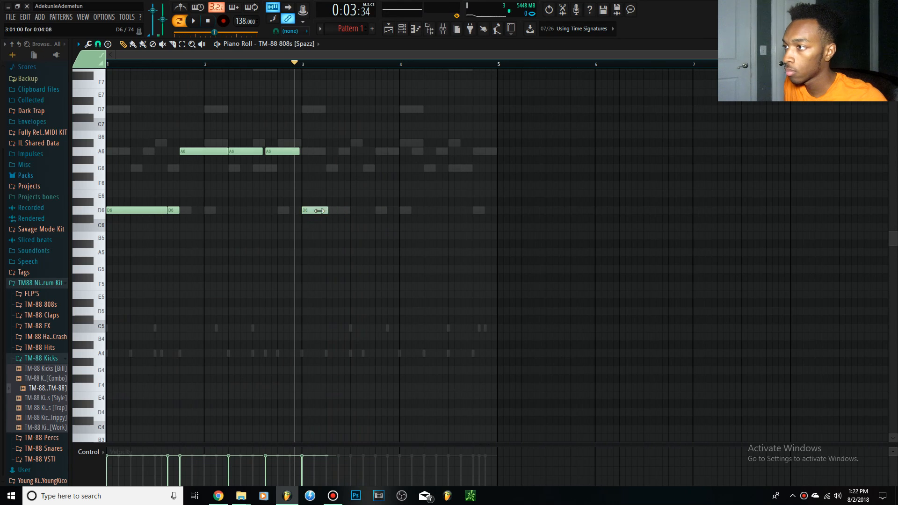
key(space)
key(space)
scroll(305, 54, up, 3)
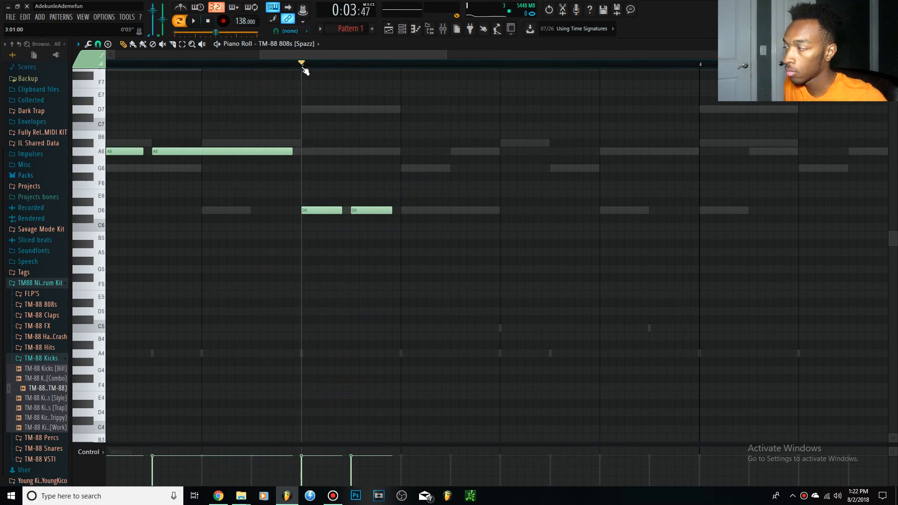
key(space)
scroll(418, 241, down, 3)
key(space)
Add a short A6 808 note of length 0:01:16 in bar 3 and move it to step 13.
click(392, 151)
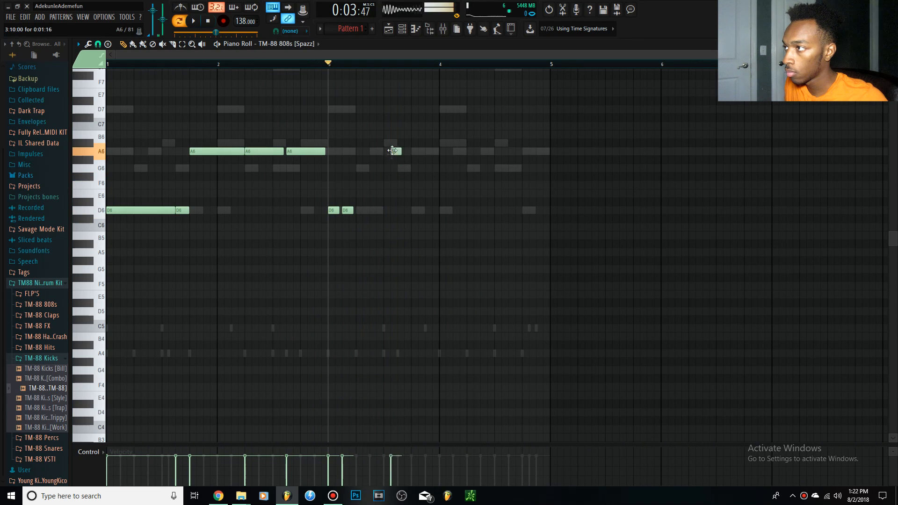
mouse_move(387, 139)
mouse_down()
mouse_move(380, 170)
mouse_move(387, 149)
mouse_up()
key(space)
key(space)
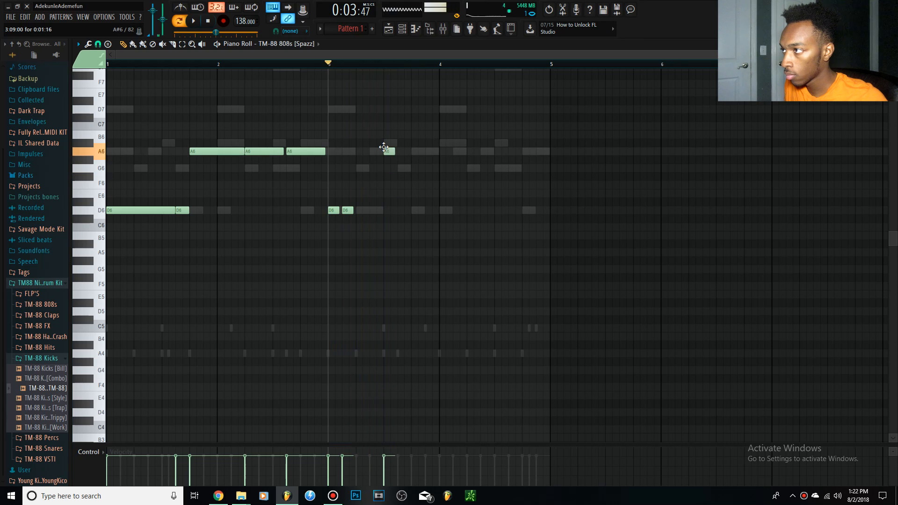
key(space)
key(space)
click(383, 151)
key(space)
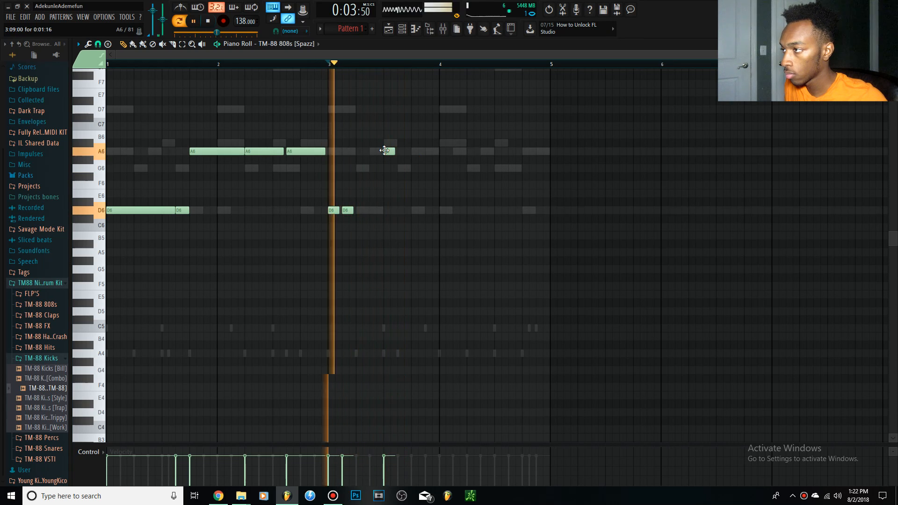
drag(384, 150, 425, 152)
key(space)
Add short A6 808 notes on steps 5 and 11 of bar 4 and stop playback.
click(468, 151)
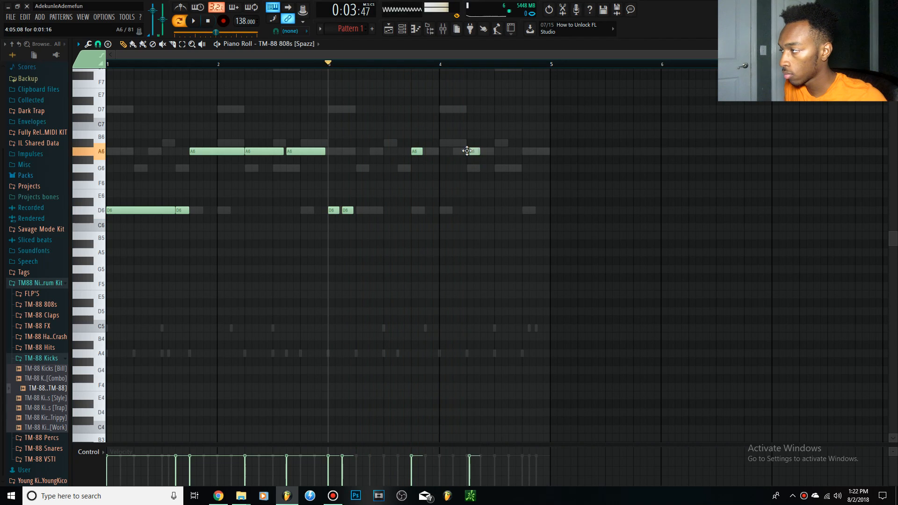
key(space)
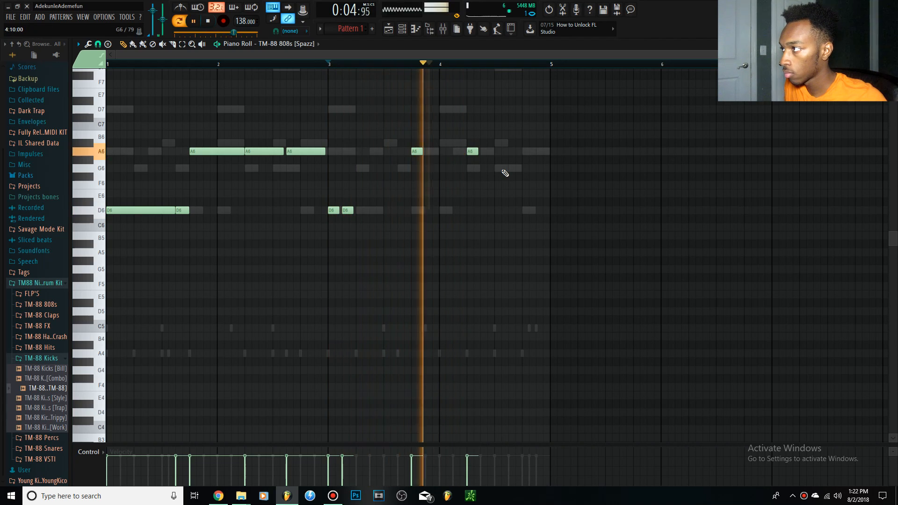
click(513, 151)
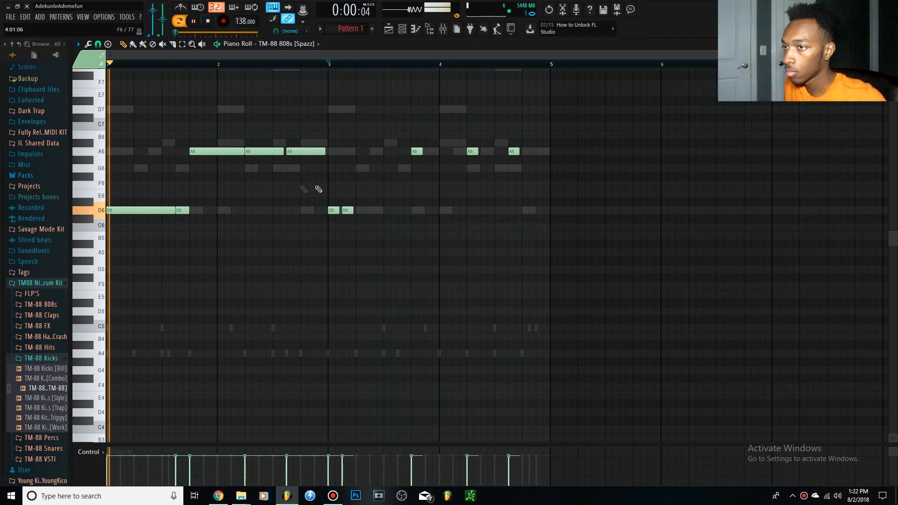
scroll(305, 190, down, 1)
key(space)
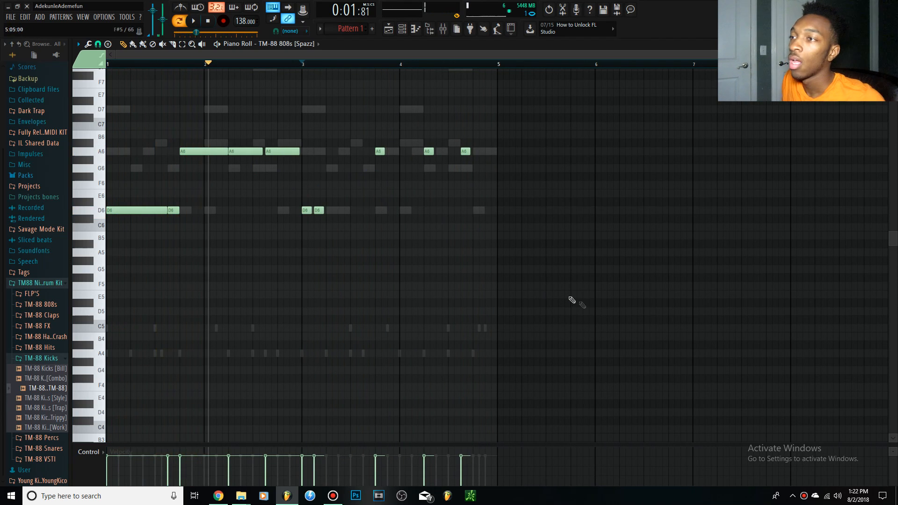
Transpose all the 808 notes down one octave to D5 and A5 and play the pattern back.
drag(568, 283, 107, 70)
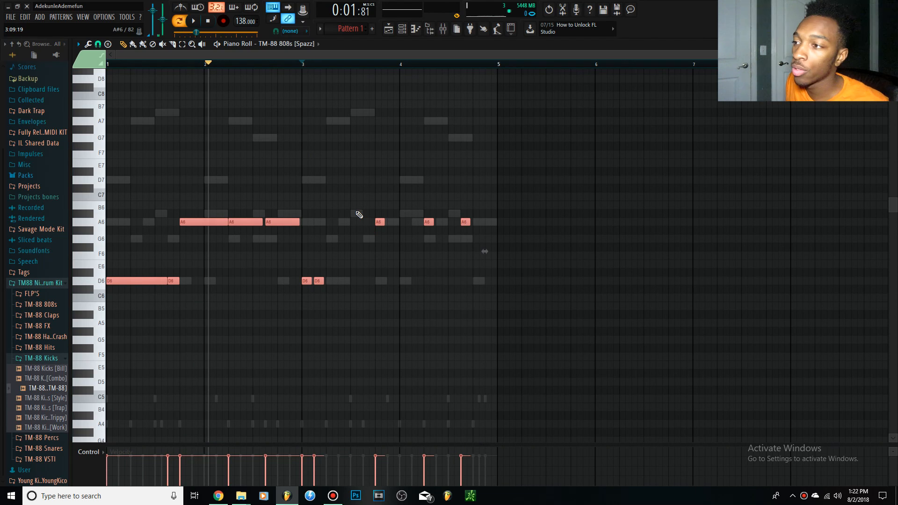
key(ctrl+Down)
key(ctrl+Down)
key(ctrl+Up)
key(space)
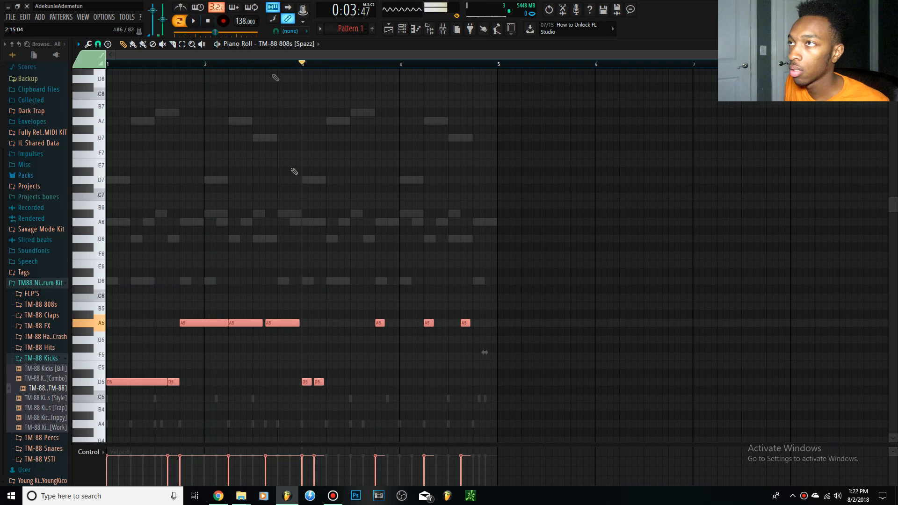
key(space)
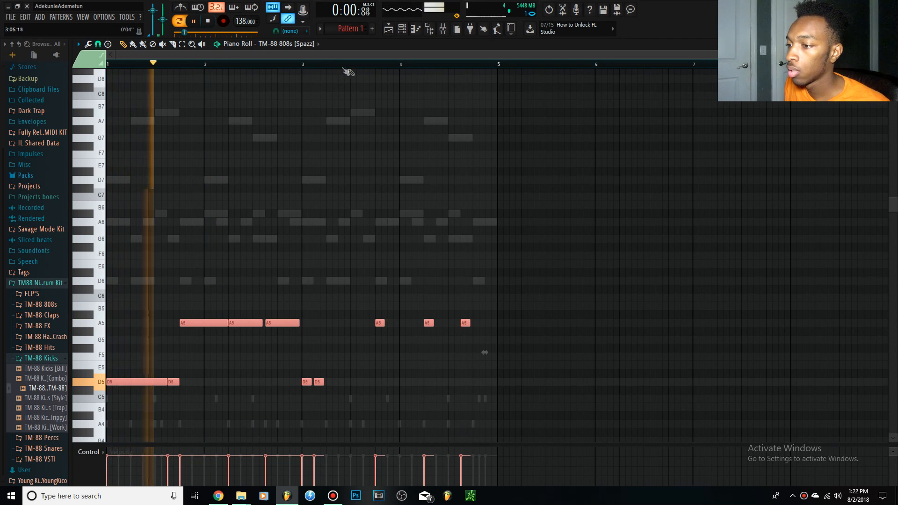
key(space)
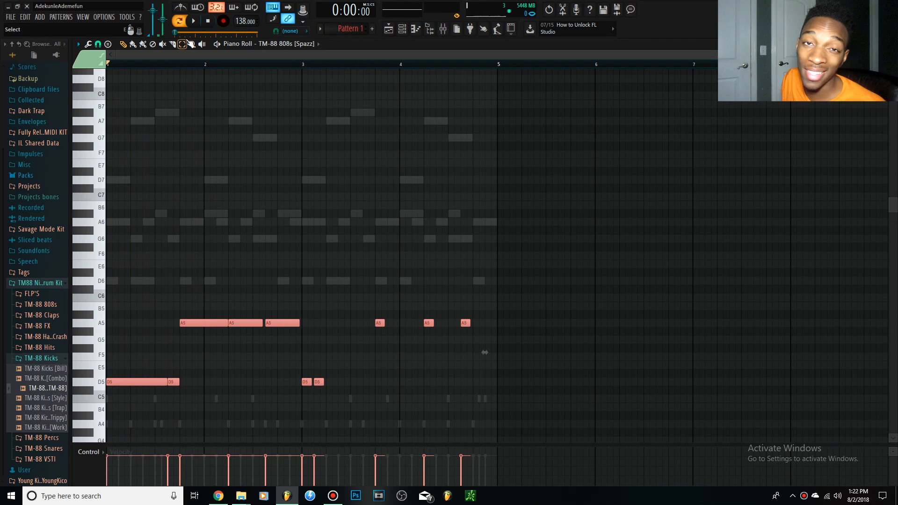
key(space)
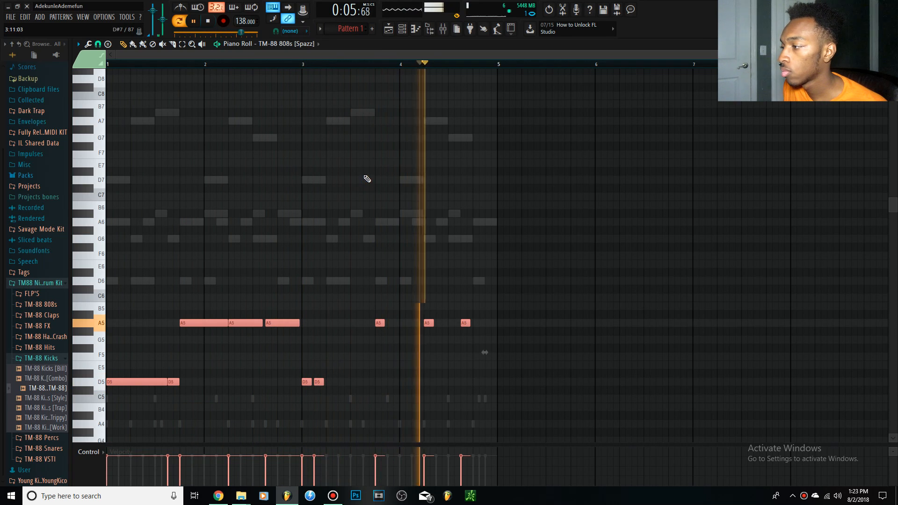
key(space)
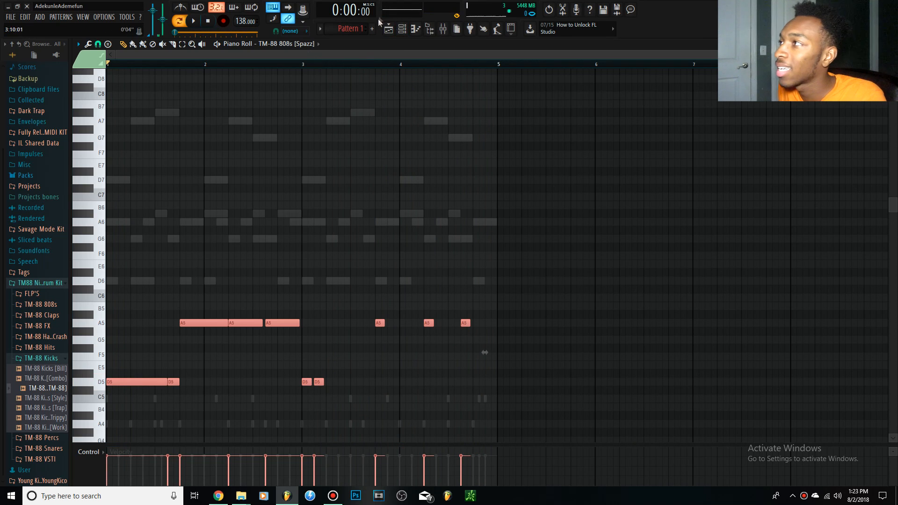
Place TM-88 kick hits on steps 1, 11, 13, 21, 27, 33, 35, 45, 53 and 59 to match the 808.
click(402, 29)
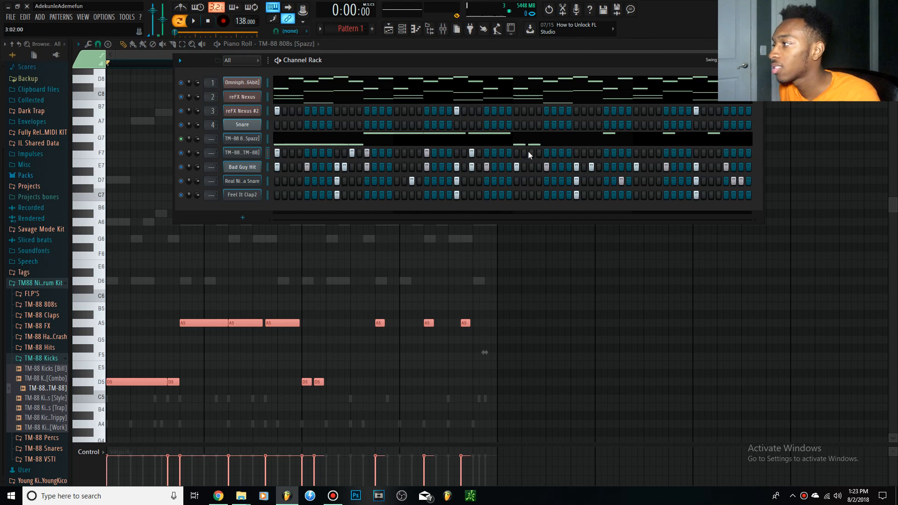
click(606, 152)
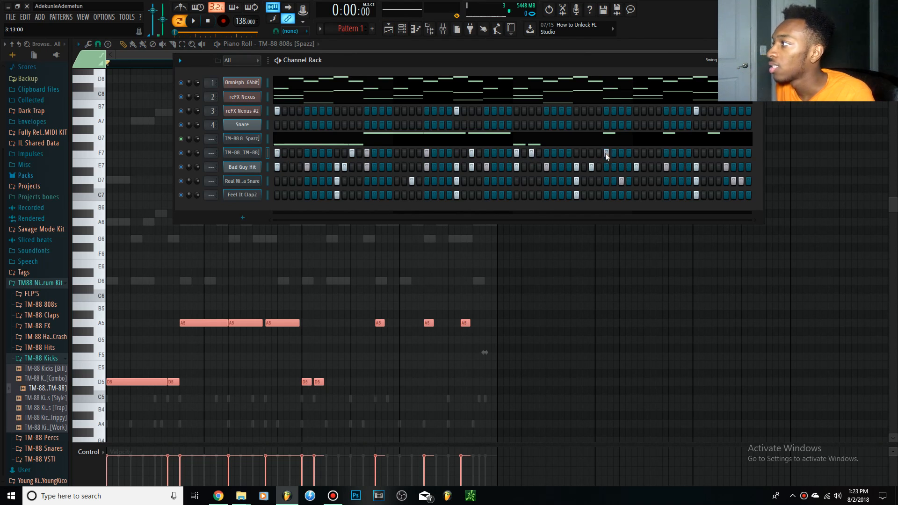
click(666, 152)
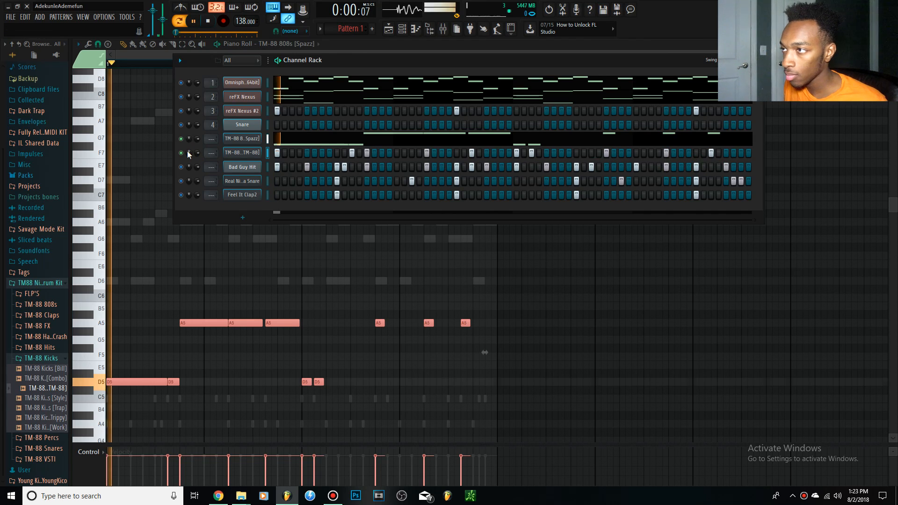
Select all the TM-88 kick notes, raise their velocity to maximum and return to the channel list.
right_click(242, 152)
click(281, 152)
drag(535, 406, 107, 209)
drag(487, 455, 3, 220)
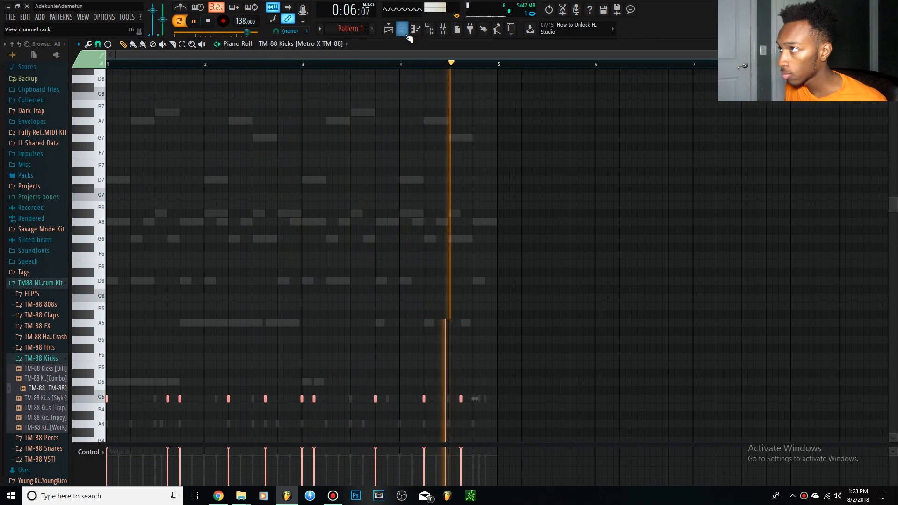
click(405, 33)
key(space)
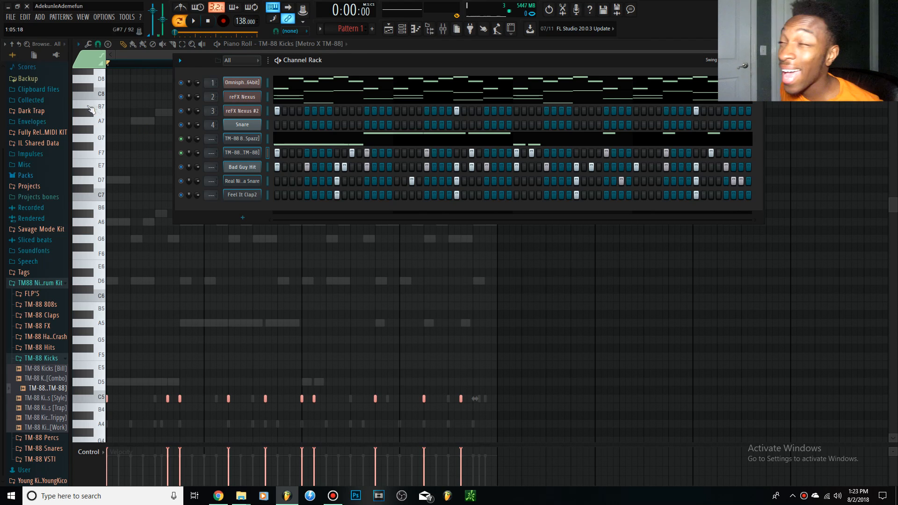
Review the Bad Guy Hit notes and unmute that channel to play it with the 808 and kick.
right_click(248, 172)
click(282, 169)
scroll(445, 301, down, 5)
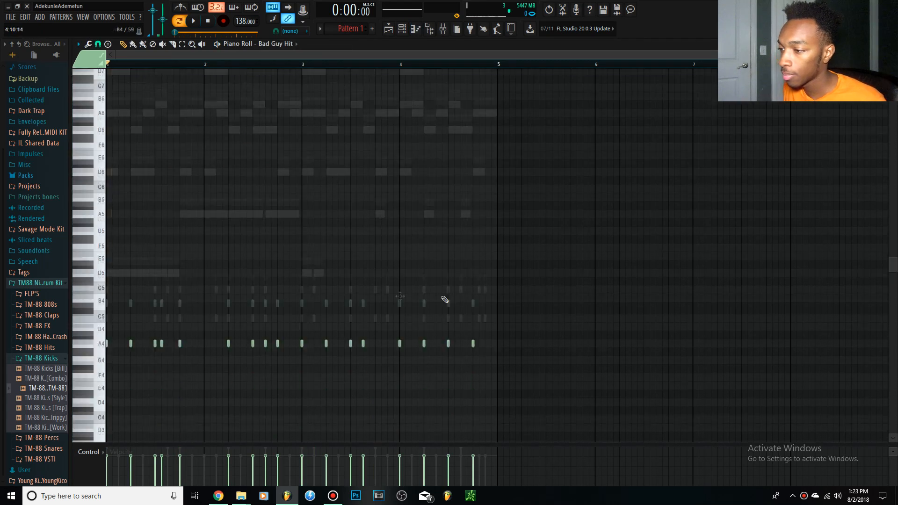
key(space)
key(space)
key(F6)
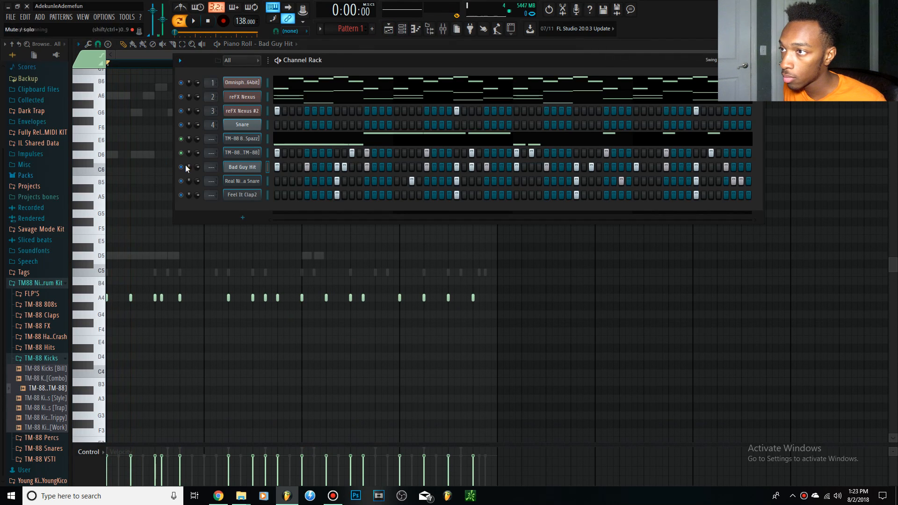
key(space)
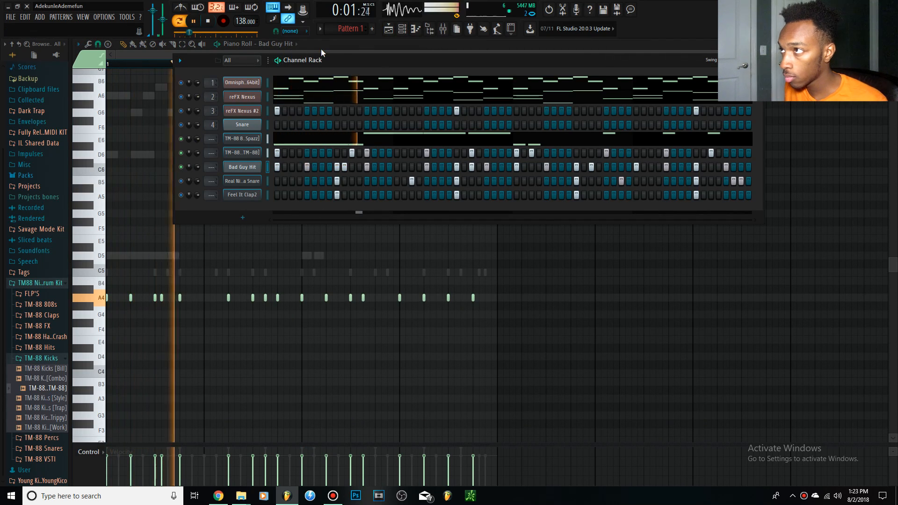
Delete the Bad Guy Hit's A4 note at step 5 of bar 1 and add a D4 note at step 7 of bar 2.
click(321, 49)
right_click(131, 297)
key(space)
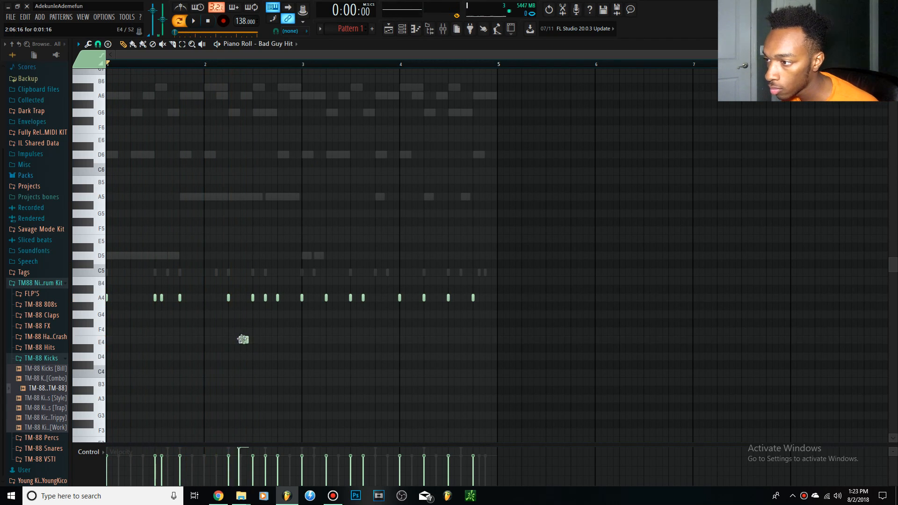
scroll(227, 302, up, 3)
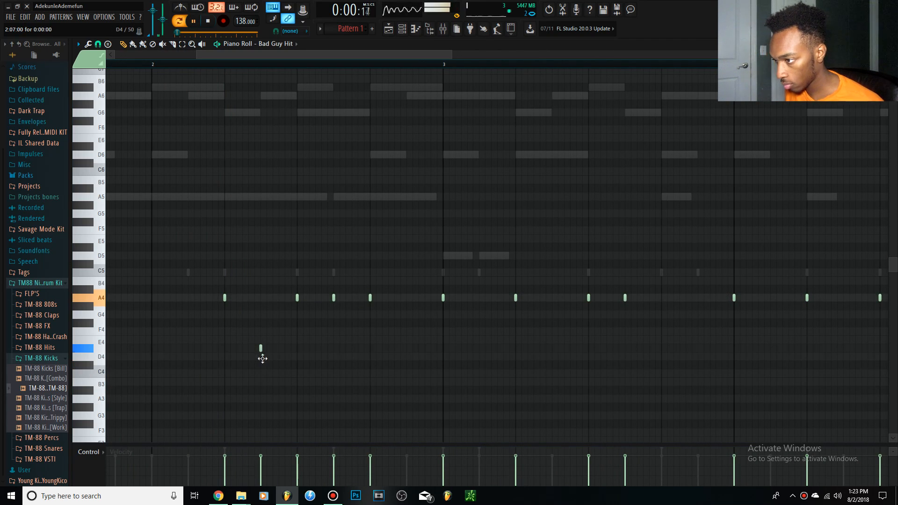
click(262, 357)
scroll(262, 357, down, 3)
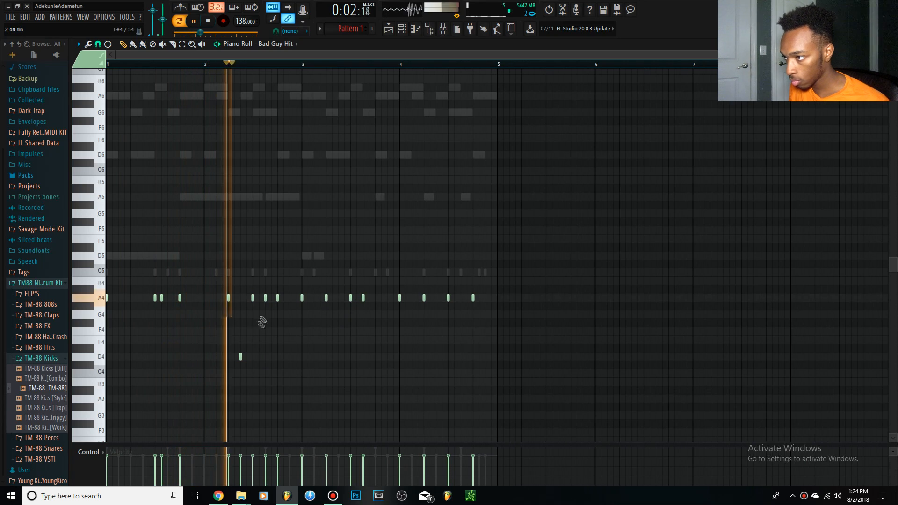
Replace the A4 note at step 11 of bar 2 with a roll of four short F4 notes.
key(space)
click(264, 372)
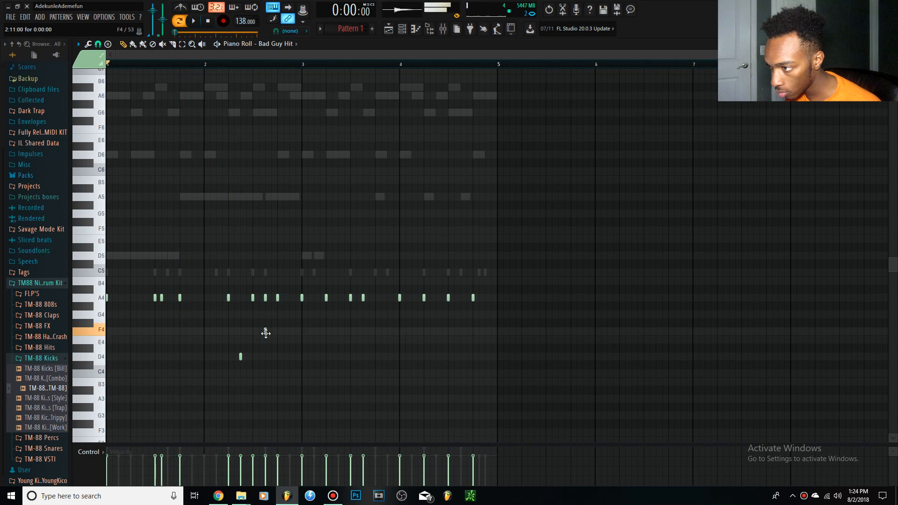
click(265, 330)
scroll(265, 330, up, 4)
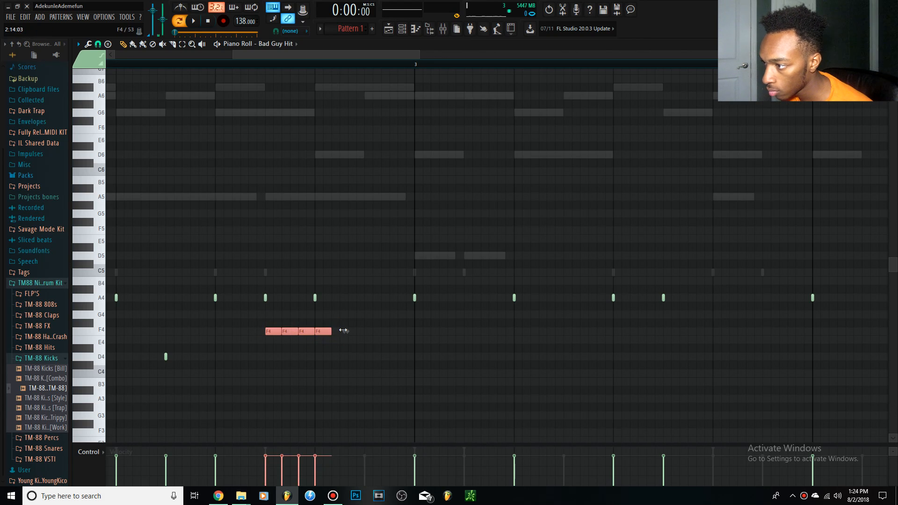
scroll(287, 326, down, 4)
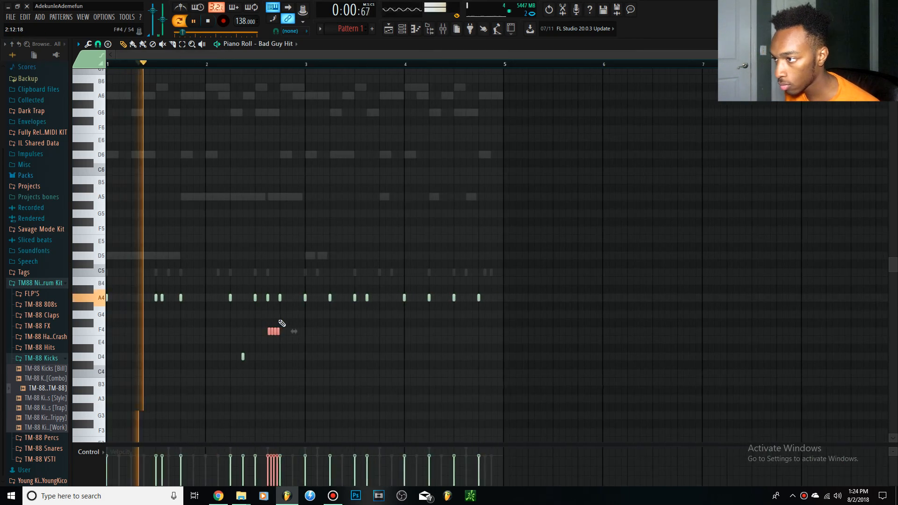
right_click(270, 298)
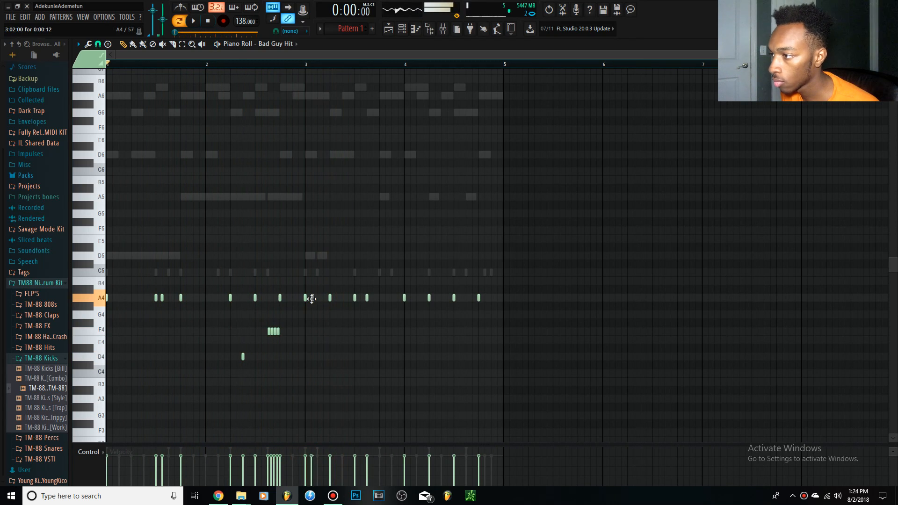
Replace the A4 note at step 5 of bar 3 with one at step 3 and play the result back.
key(space)
scroll(324, 298, up, 4)
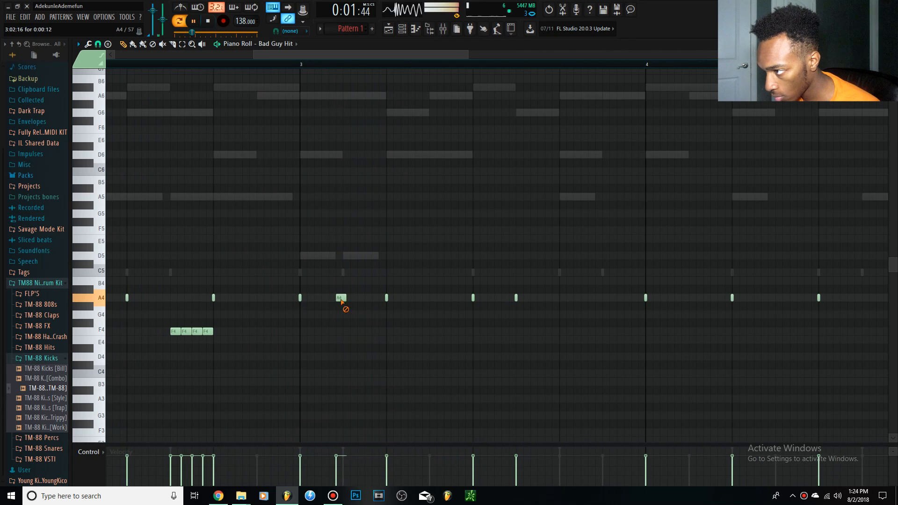
mouse_move(301, 298)
mouse_down()
mouse_move(336, 299)
mouse_move(304, 299)
mouse_up()
click(342, 298)
key(space)
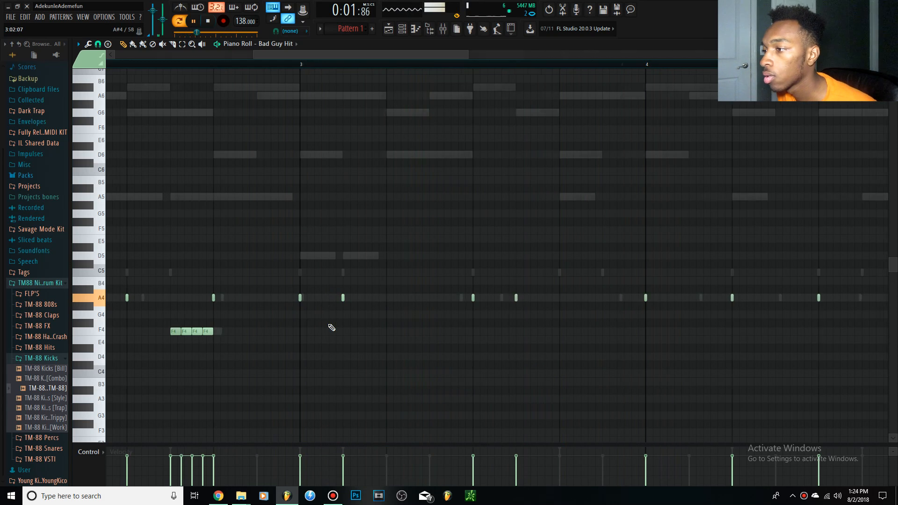
scroll(332, 308, down, 4)
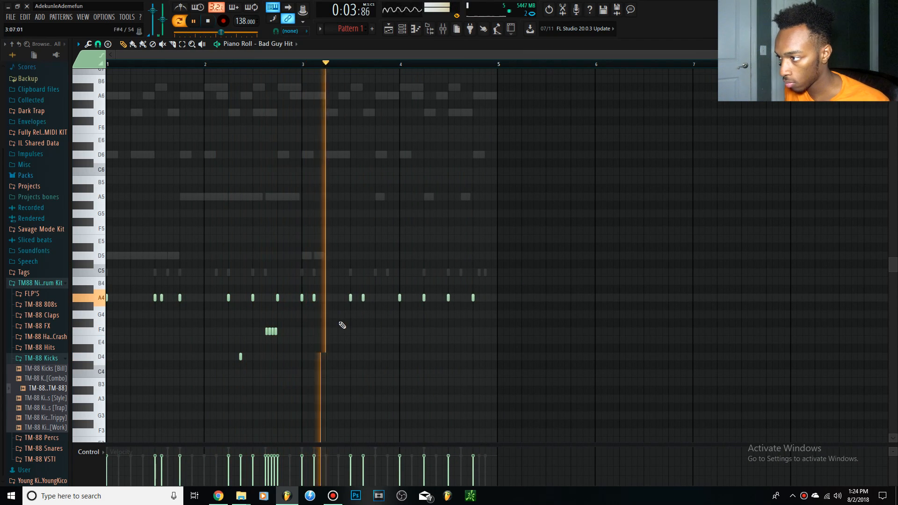
In bar 3, replace the A4 note at step 11 with a short B4, A#4, A4, G4 run from step 9 and an E4 note at step 13.
key(space)
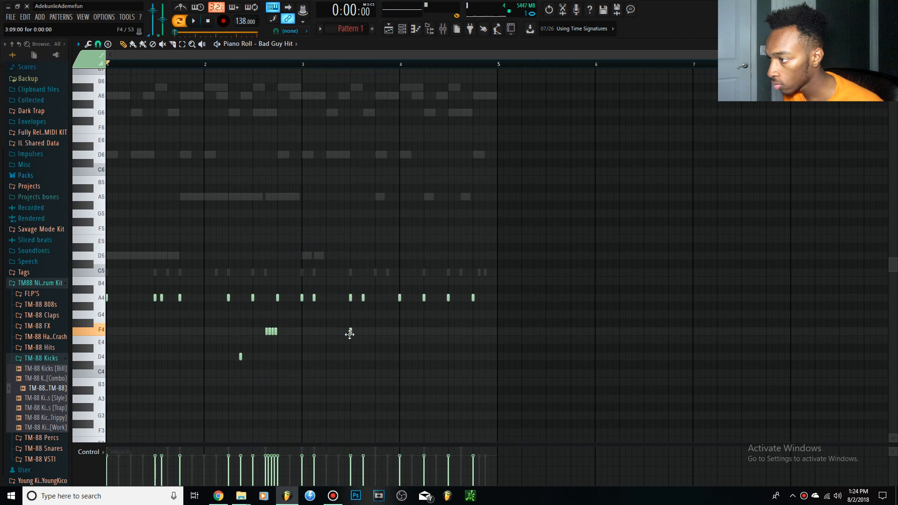
scroll(350, 333, up, 3)
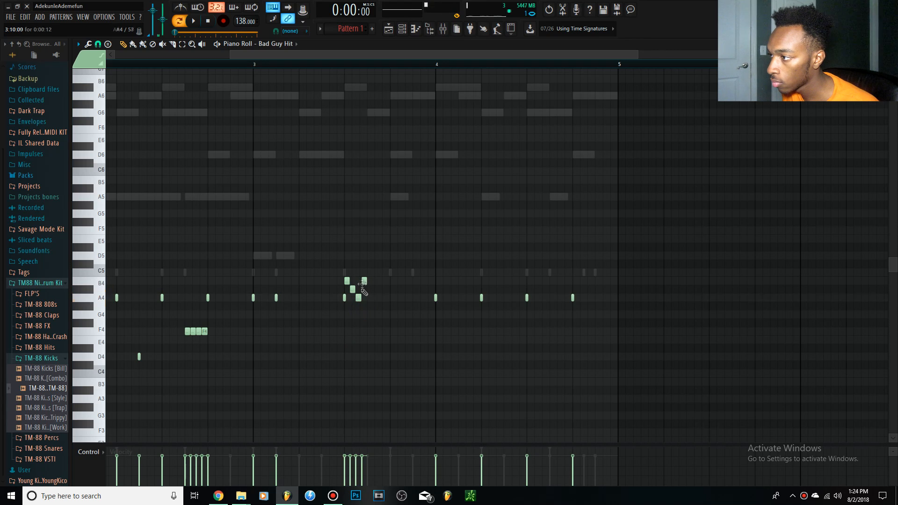
scroll(365, 320, down, 2)
key(space)
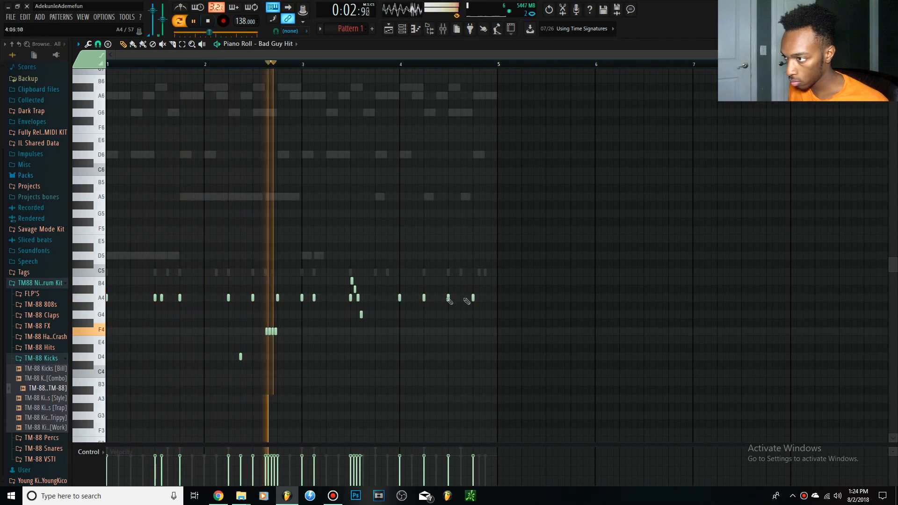
key(space)
key(space)
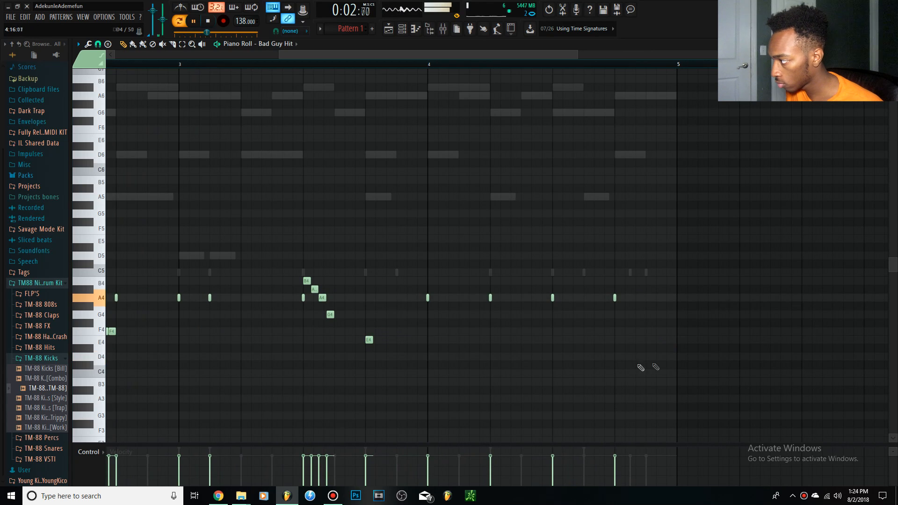
Add a roll of three short D4 notes starting at step 13 of bar 4.
click(617, 357)
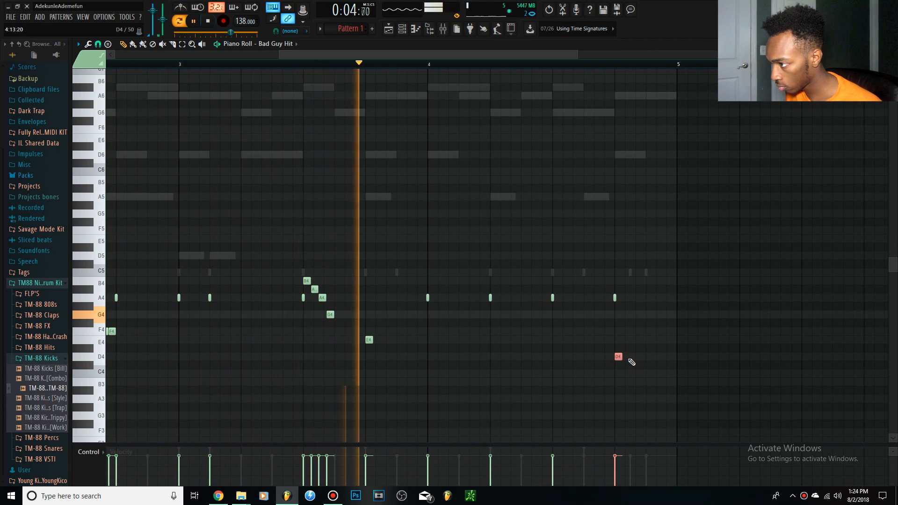
key(ctrl+b)
key(ctrl+b)
drag(610, 350, 652, 357)
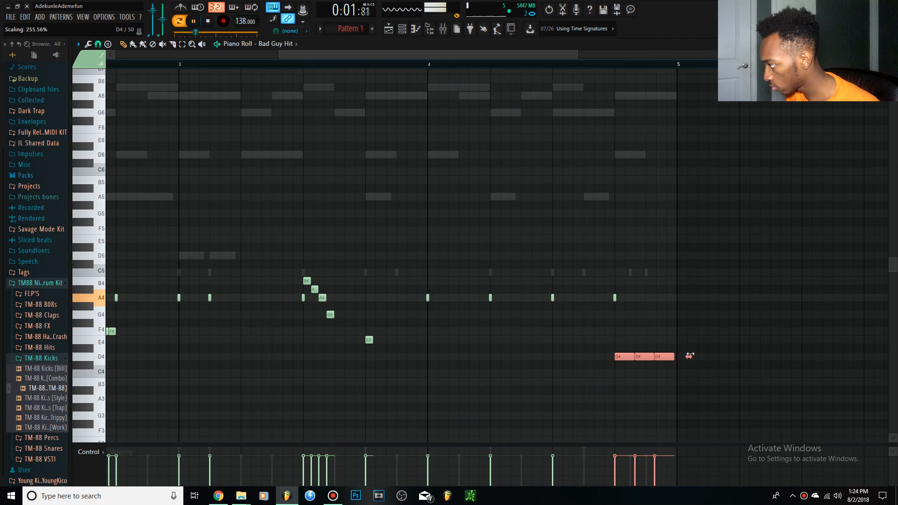
drag(692, 354, 649, 348)
scroll(638, 329, down, 2)
scroll(623, 323, down, 2)
key(space)
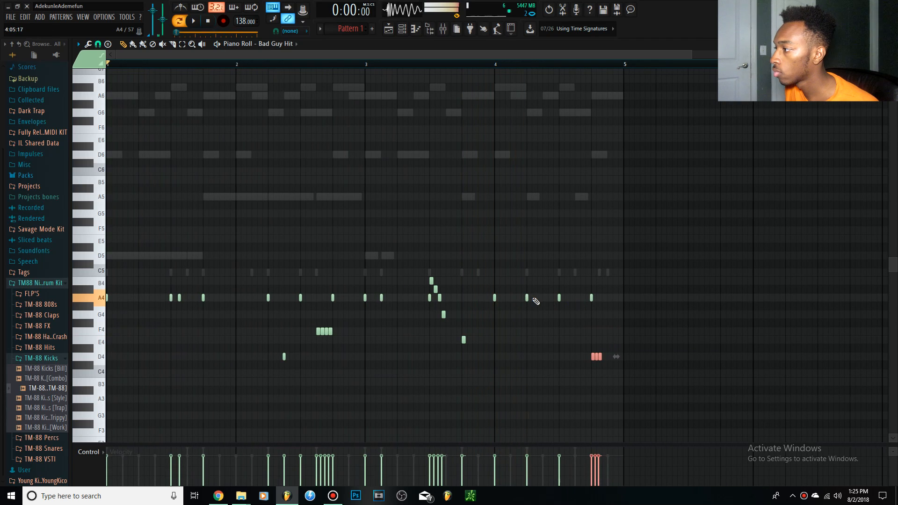
Replace the A4 note at step 5 of bar 4 with one at step 3 and play the pattern back.
click(498, 67)
click(497, 66)
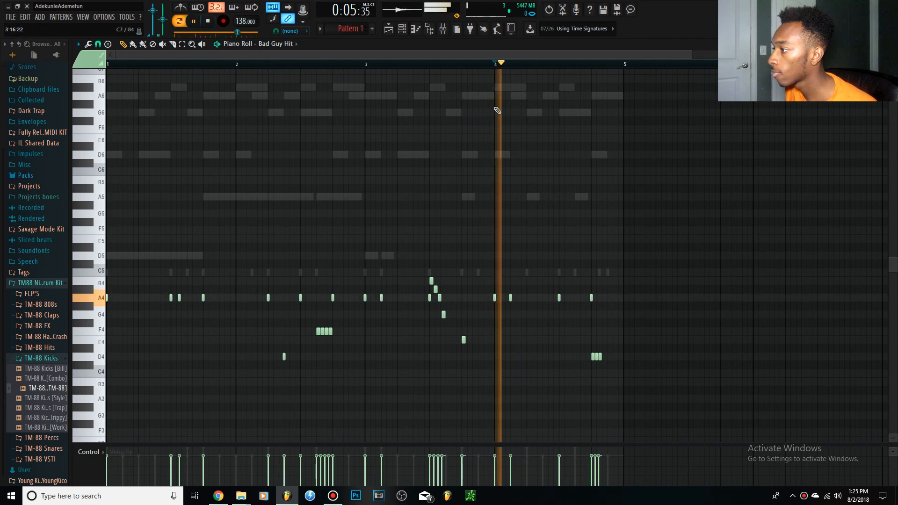
click(504, 296)
key(space)
key(space)
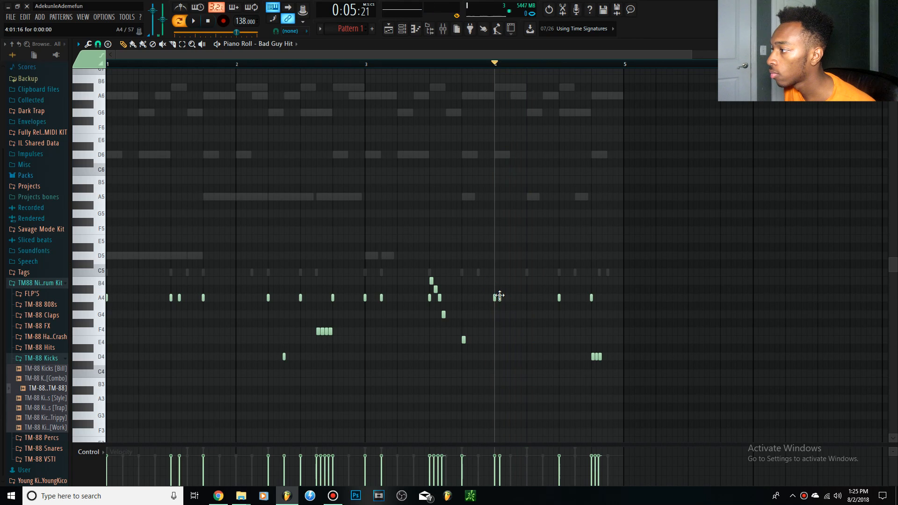
click(401, 29)
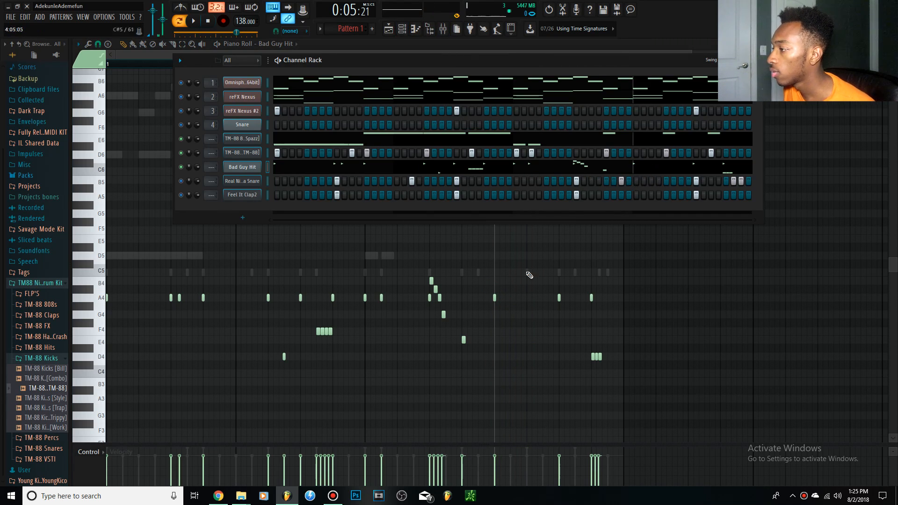
click(511, 305)
key(space)
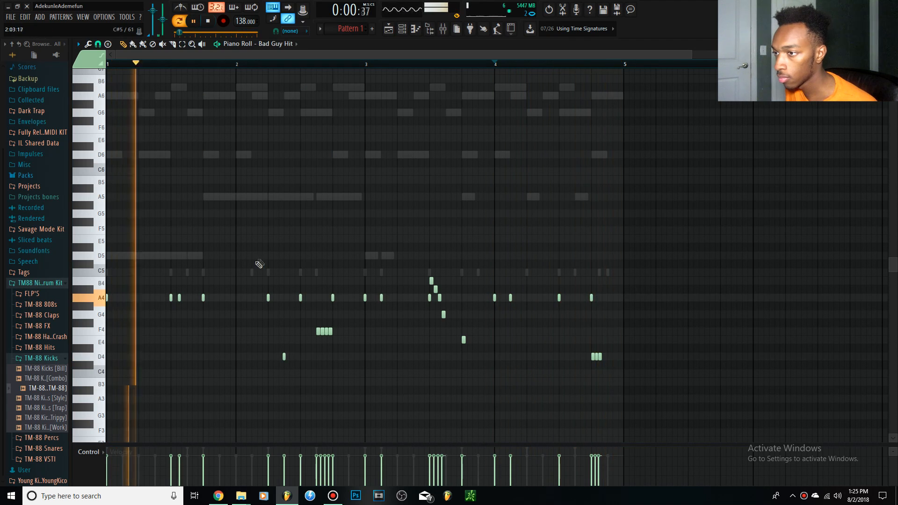
Return to the channel list, unmute all the channels and play the full pattern.
scroll(258, 264, down, 2)
click(402, 29)
key(space)
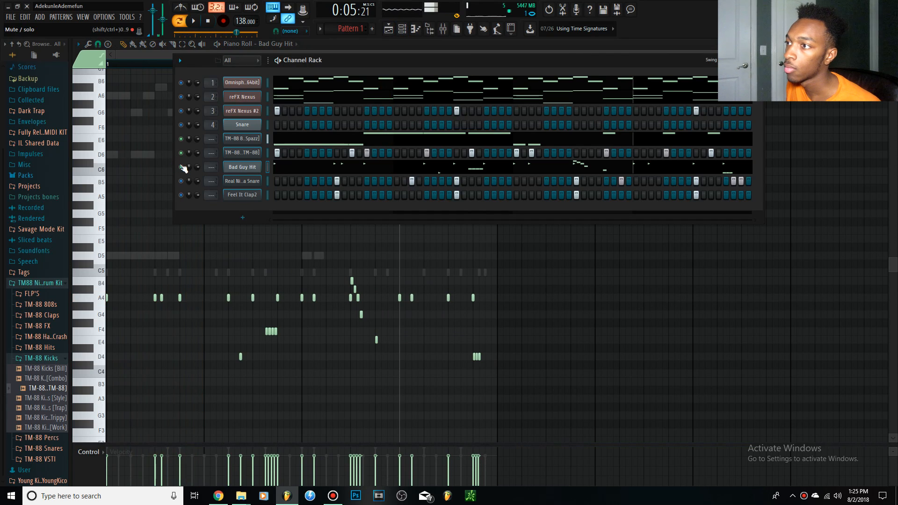
key(space)
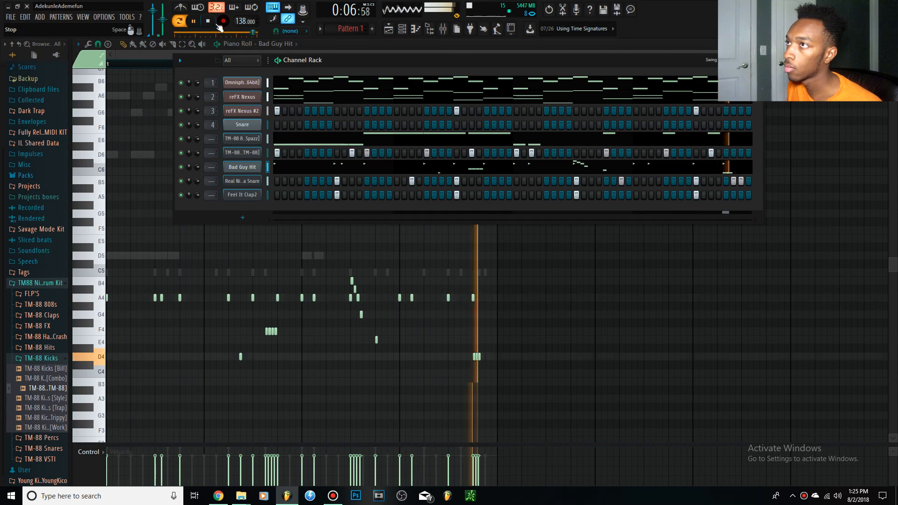
Delete the unused Snare channel and confirm the deletion.
right_click(244, 127)
click(277, 214)
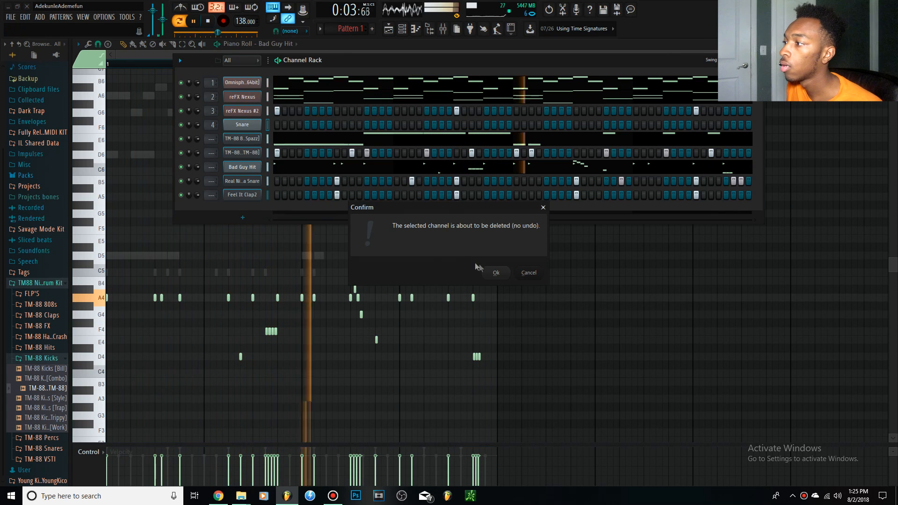
click(496, 273)
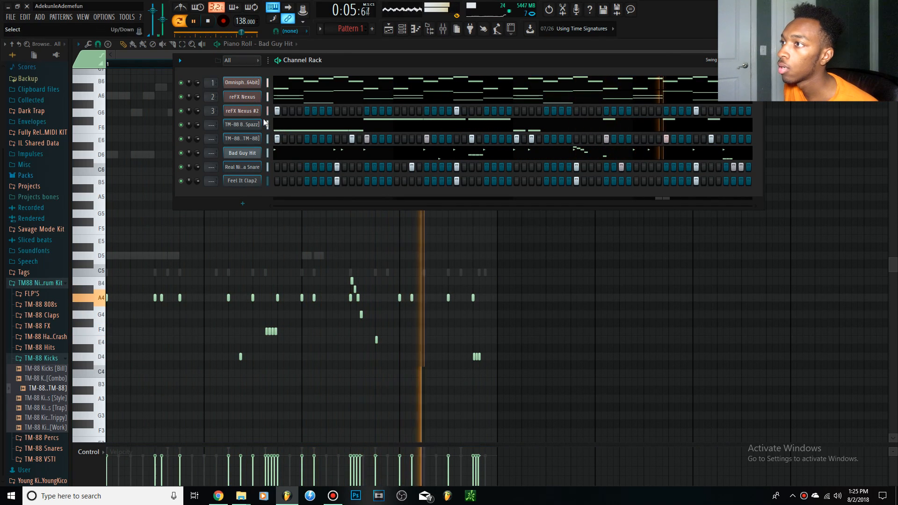